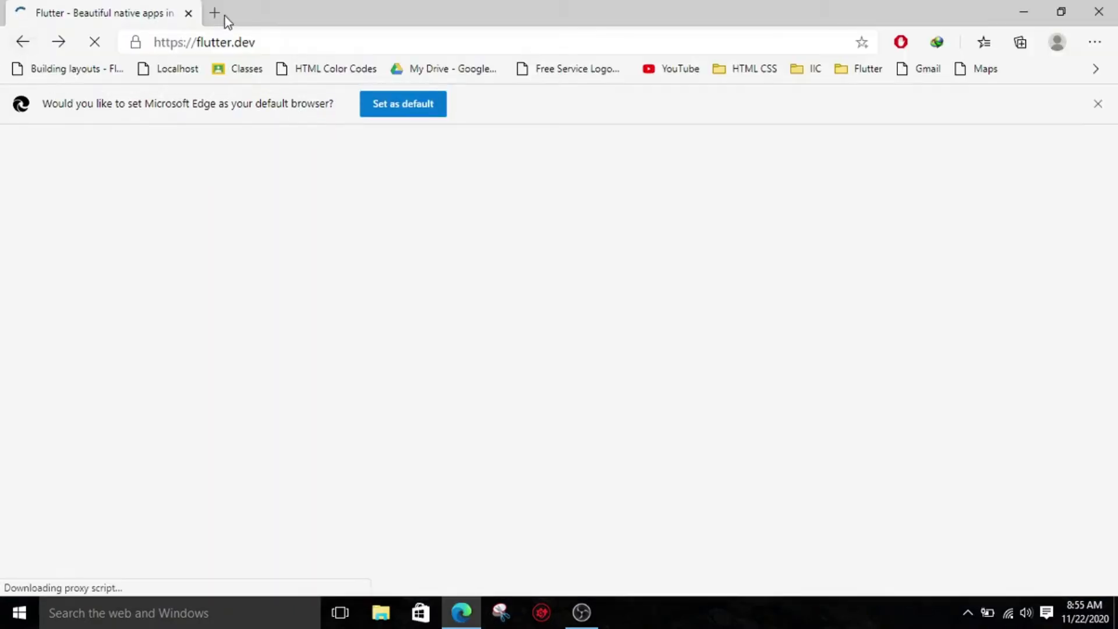
- Switch to Microsoft Edge and open the flutter.dev website
{"action": "left_click", "coordinate": [264, 41]}
{"action": "left_click", "coordinate": [276, 41]}
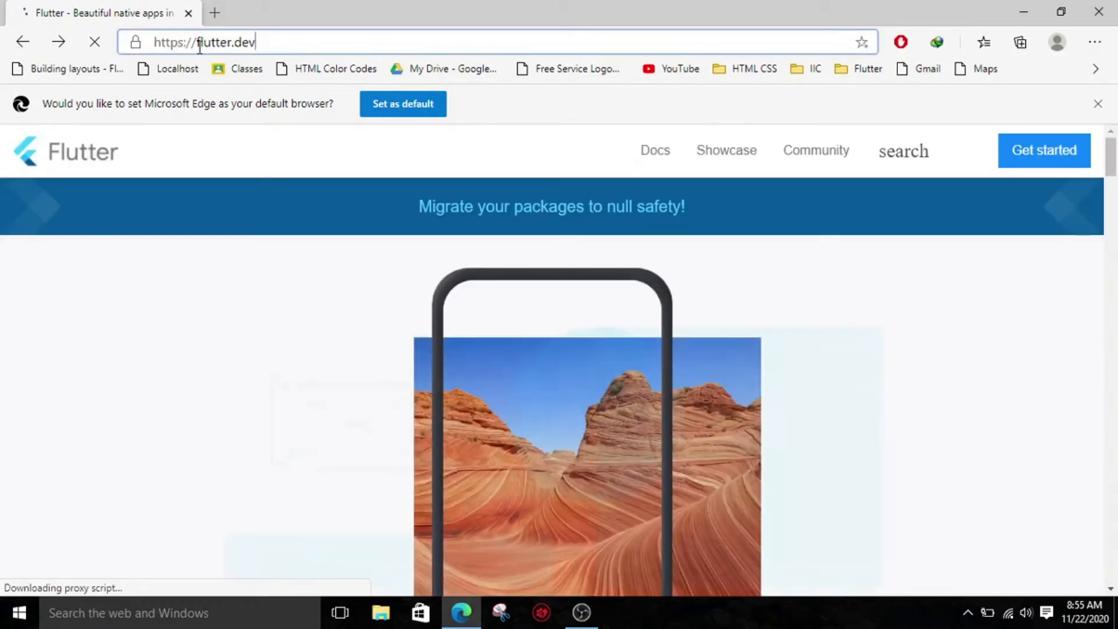
{"action": "left_click_drag", "start_coordinate": [199, 42], "coordinate": [307, 55]}
- Look through the Flutter home page from its introduction down to the install section
{"action": "scroll", "coordinate": [344, 324], "scroll_direction": "down", "scroll_amount": 8}
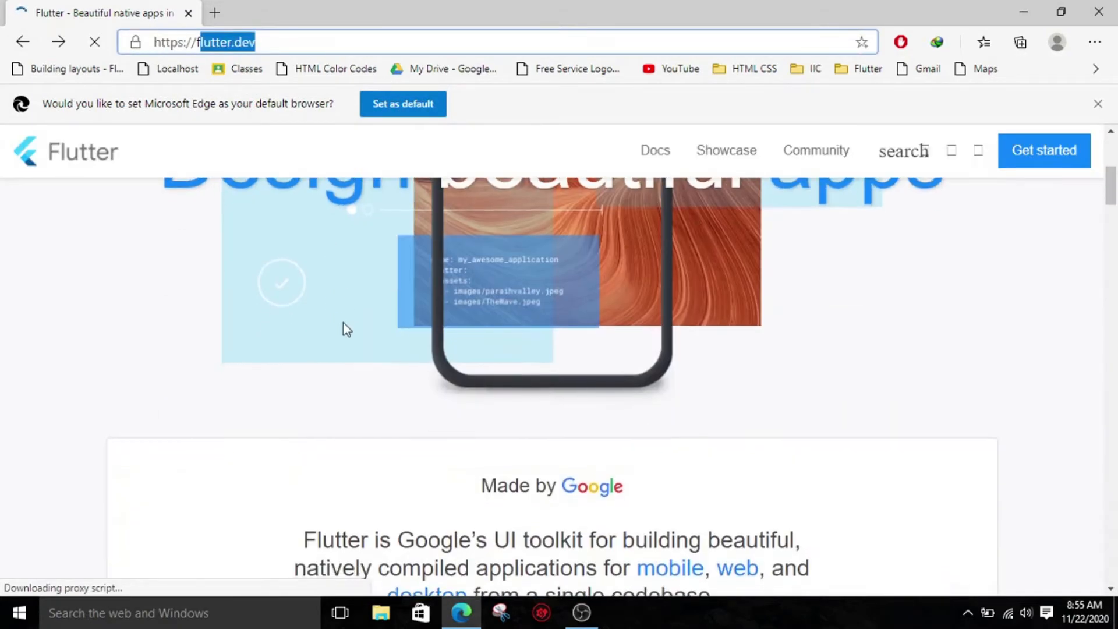
{"action": "scroll", "coordinate": [367, 370], "scroll_direction": "up", "scroll_amount": 5}
{"action": "scroll", "coordinate": [373, 367], "scroll_direction": "up", "scroll_amount": 4}
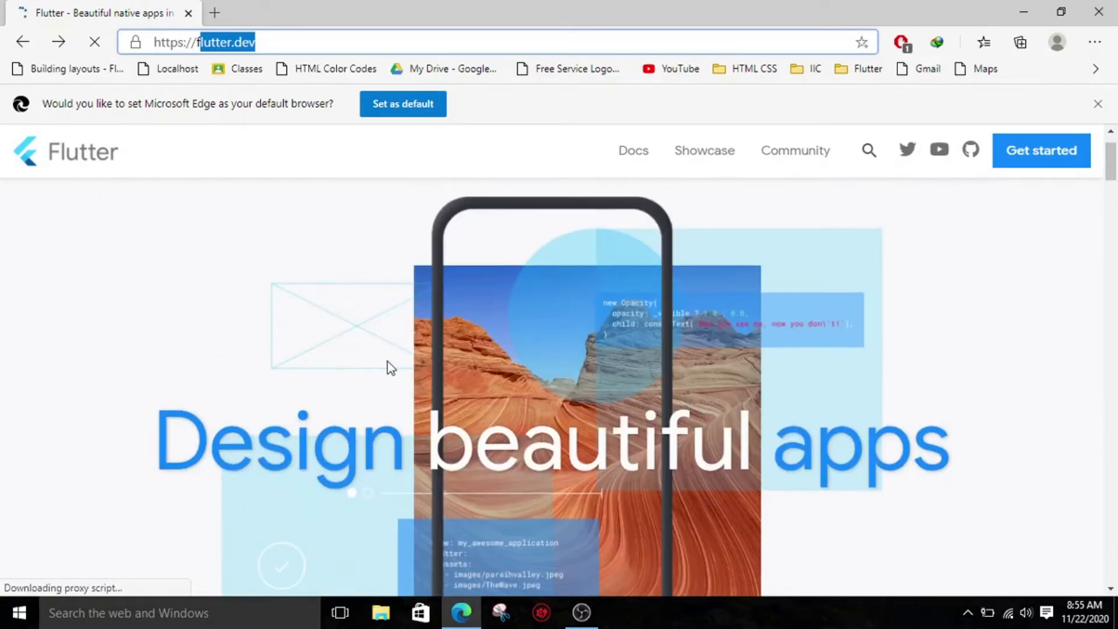
{"action": "scroll", "coordinate": [413, 367], "scroll_direction": "down", "scroll_amount": 9}
{"action": "scroll", "coordinate": [424, 371], "scroll_direction": "down", "scroll_amount": 12}
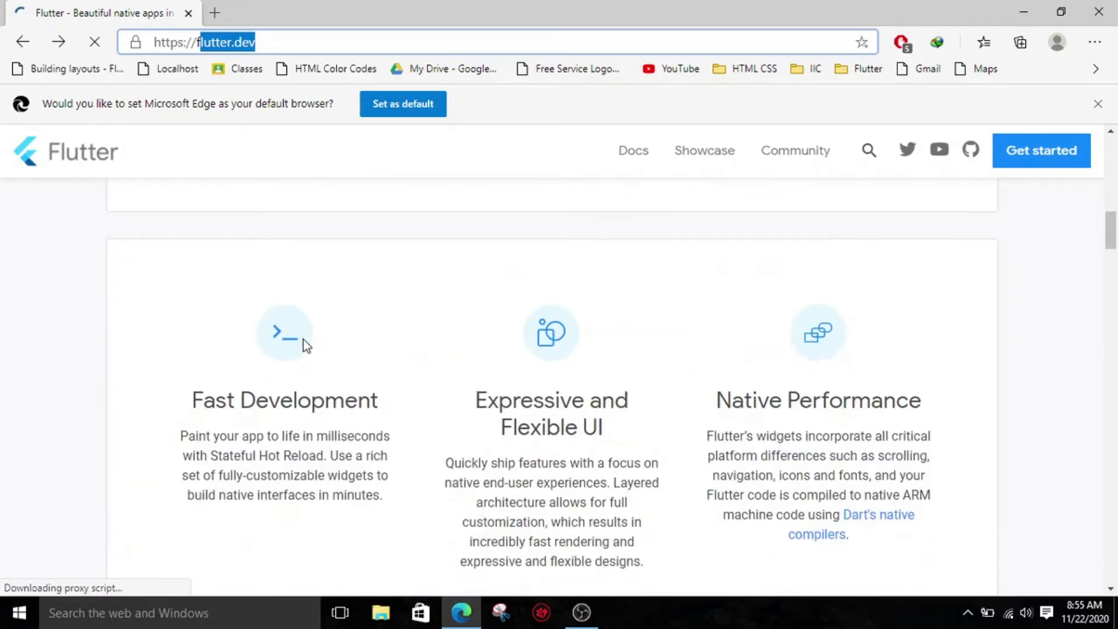
{"action": "scroll", "coordinate": [450, 309], "scroll_direction": "up", "scroll_amount": 2}
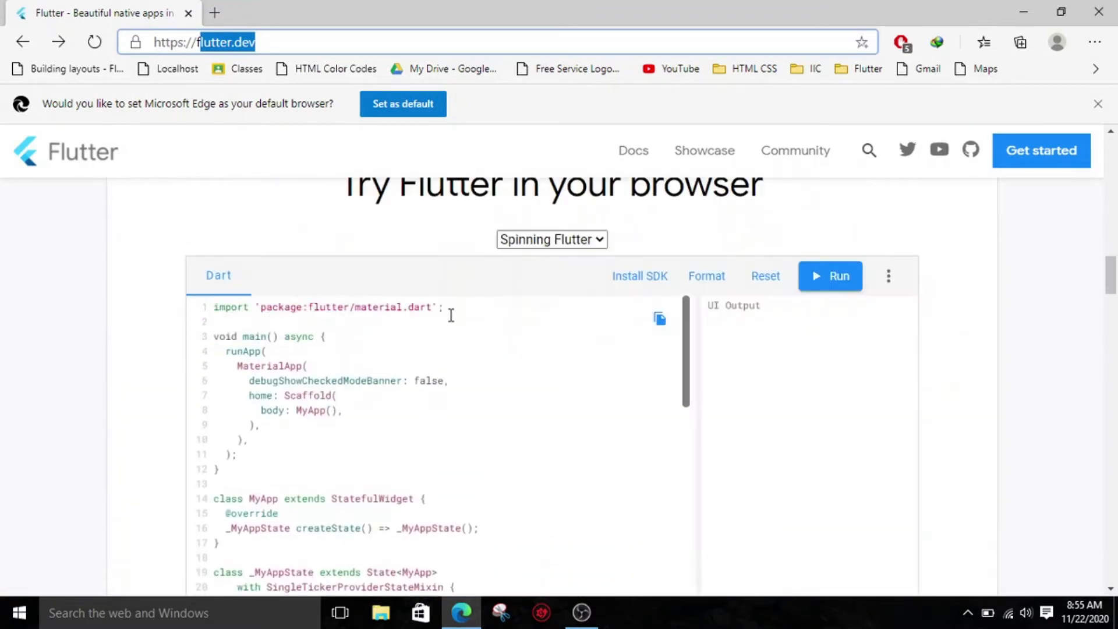
{"action": "scroll", "coordinate": [525, 267], "scroll_direction": "down", "scroll_amount": 15}
{"action": "scroll", "coordinate": [652, 243], "scroll_direction": "down", "scroll_amount": 15}
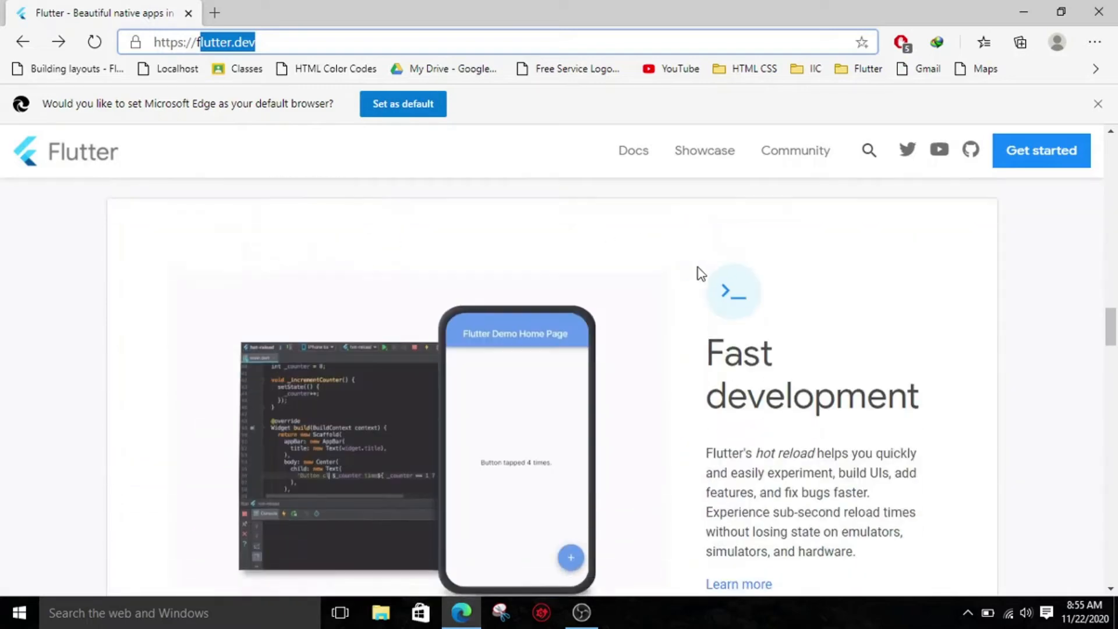
{"action": "scroll", "coordinate": [571, 321], "scroll_direction": "down", "scroll_amount": 20}
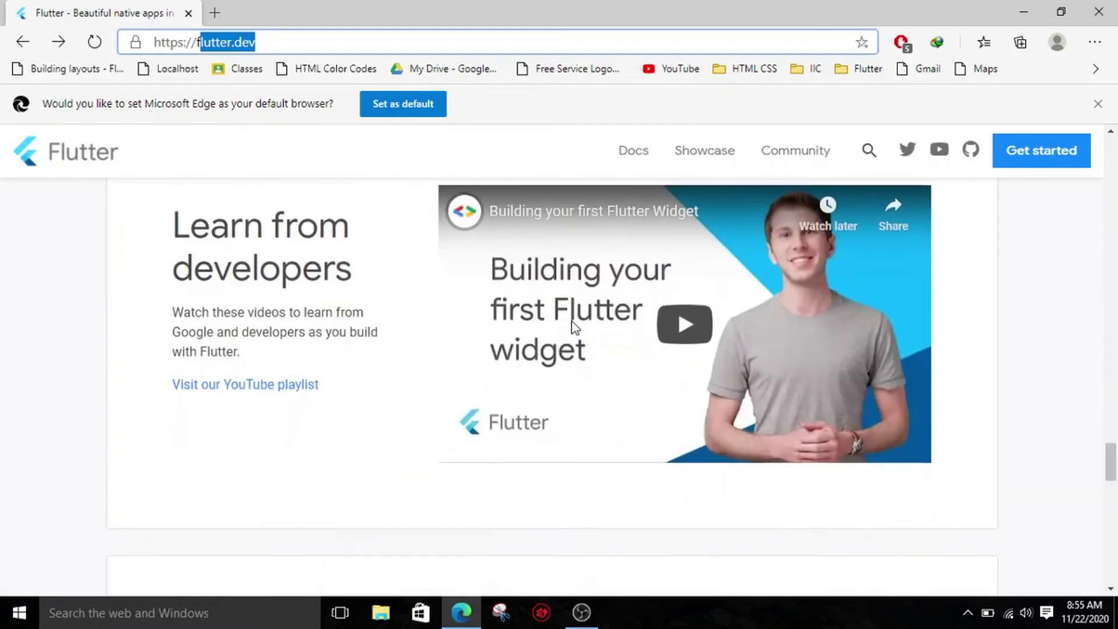
{"action": "scroll", "coordinate": [574, 326], "scroll_direction": "down", "scroll_amount": 5}
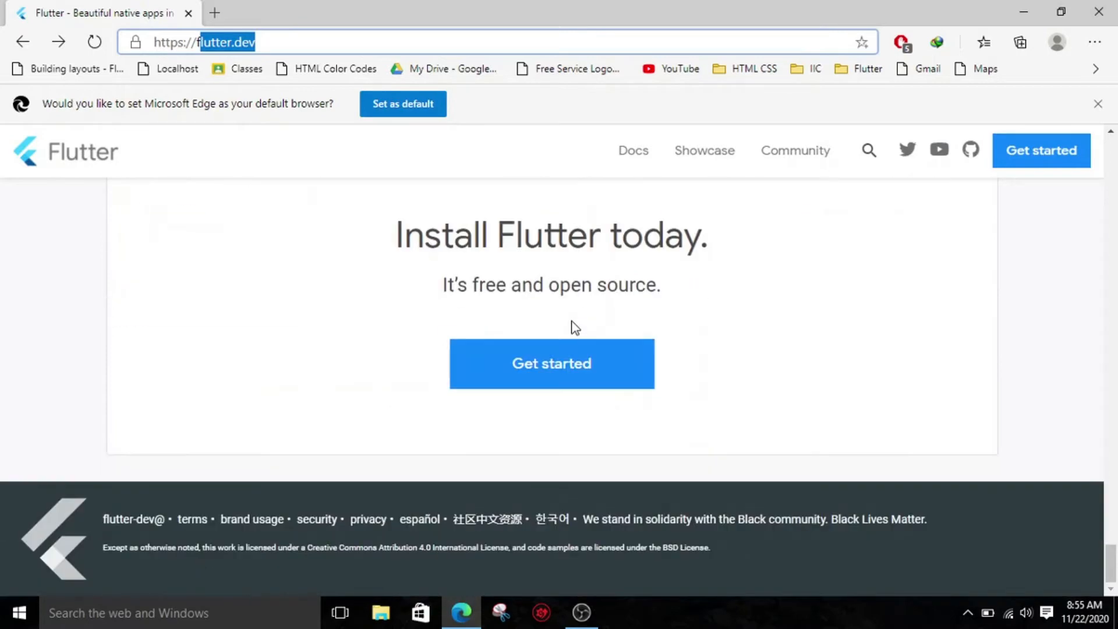
- Open the Get started installation guide and choose Windows as the operating system
{"action": "left_click", "coordinate": [554, 367]}
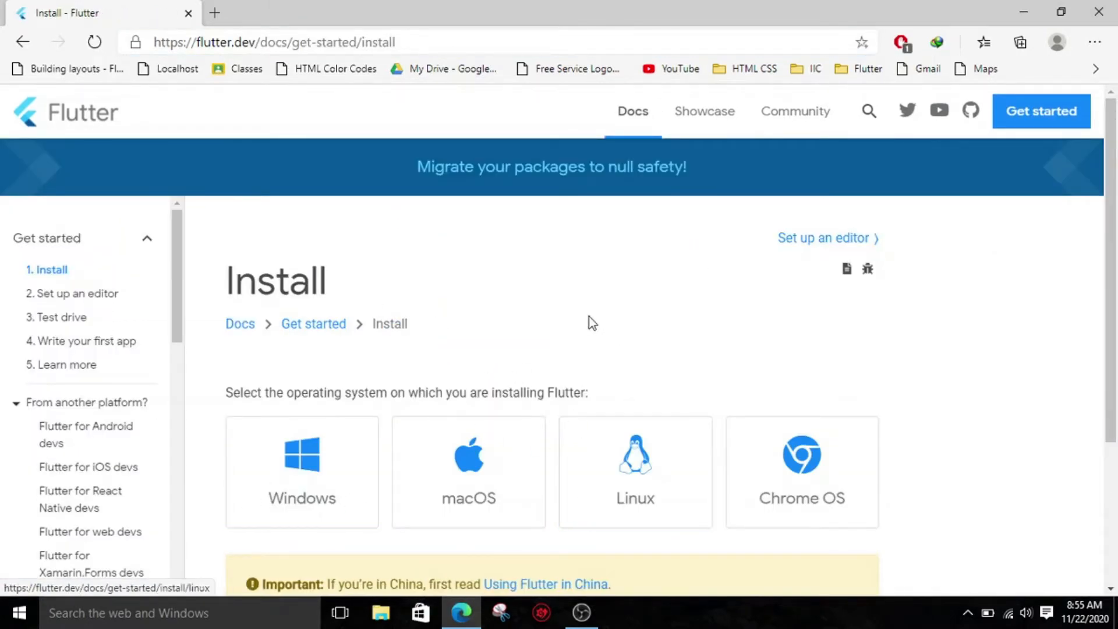
{"action": "scroll", "coordinate": [350, 352], "scroll_direction": "down", "scroll_amount": 3}
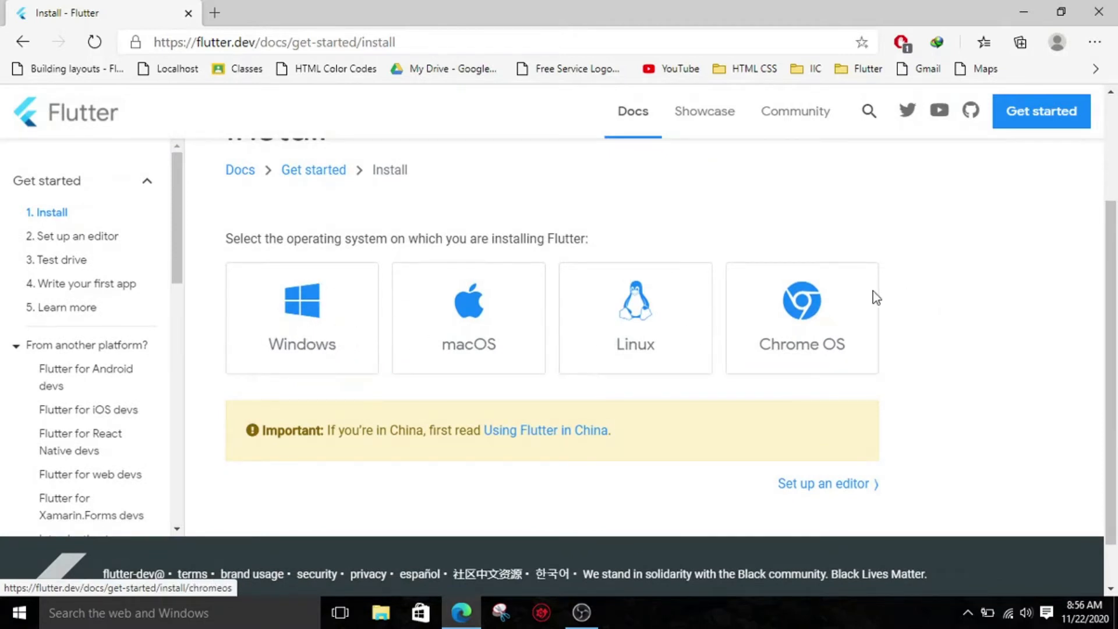
{"action": "scroll", "coordinate": [299, 327], "scroll_direction": "down", "scroll_amount": 1}
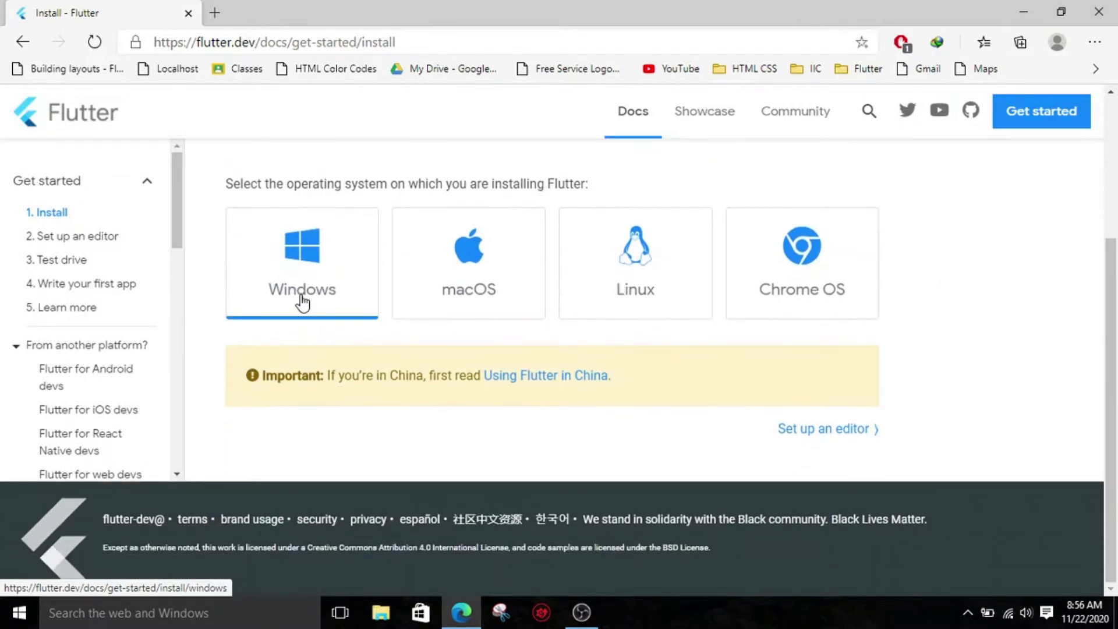
{"action": "left_click", "coordinate": [304, 300]}
- Review the Windows system requirements and open the Git for Windows link listed under Tools
{"action": "scroll", "coordinate": [349, 357], "scroll_direction": "down", "scroll_amount": 5}
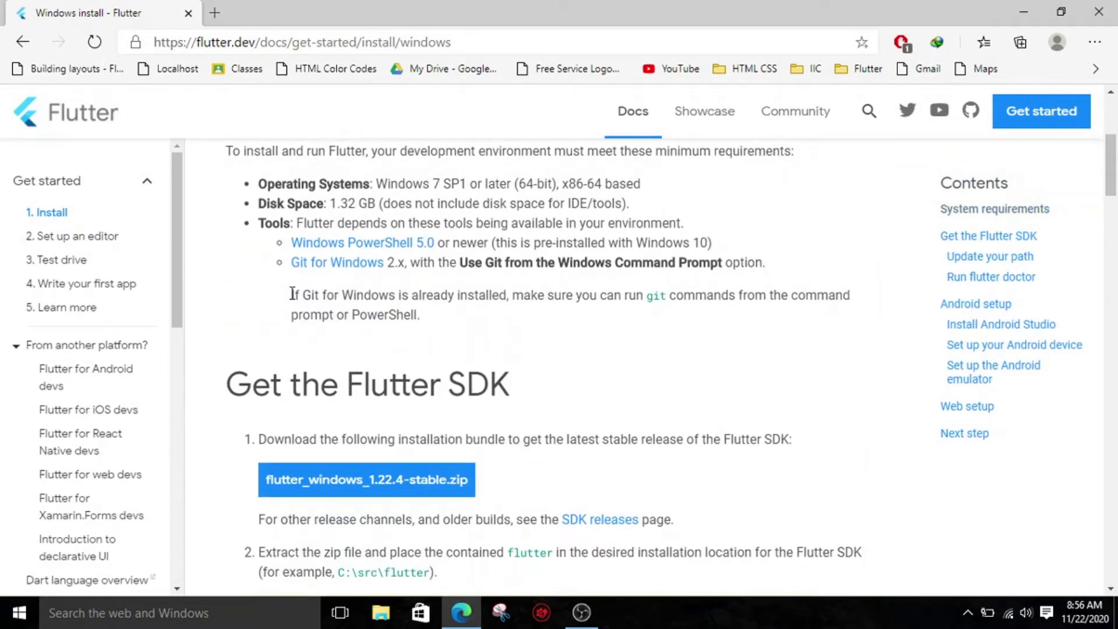
{"action": "scroll", "coordinate": [295, 313], "scroll_direction": "up", "scroll_amount": 3}
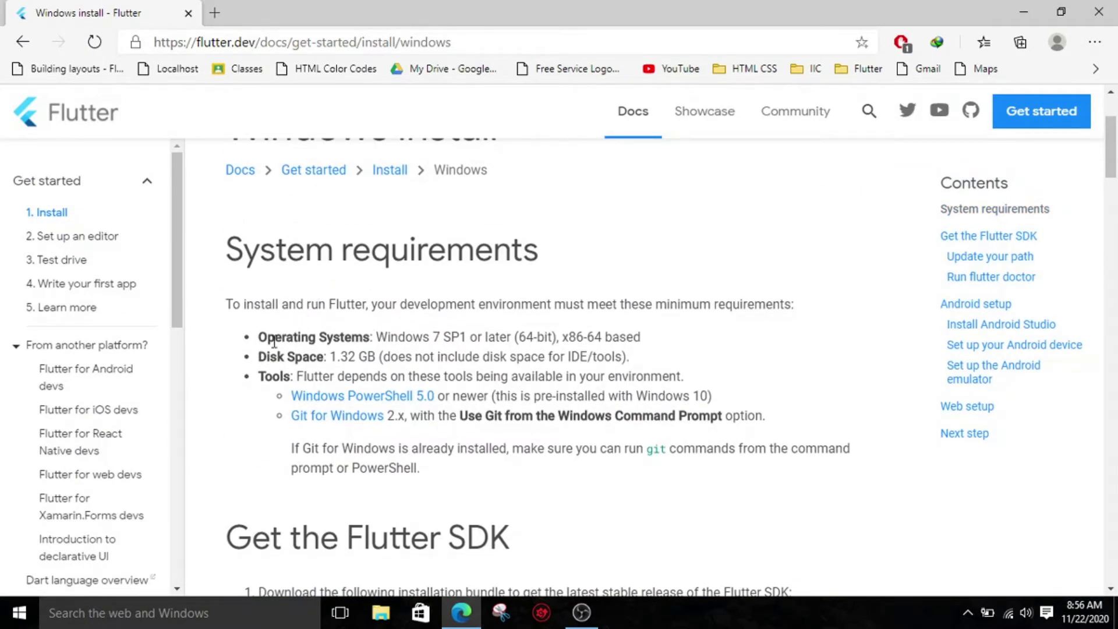
{"action": "scroll", "coordinate": [366, 356], "scroll_direction": "down", "scroll_amount": 1}
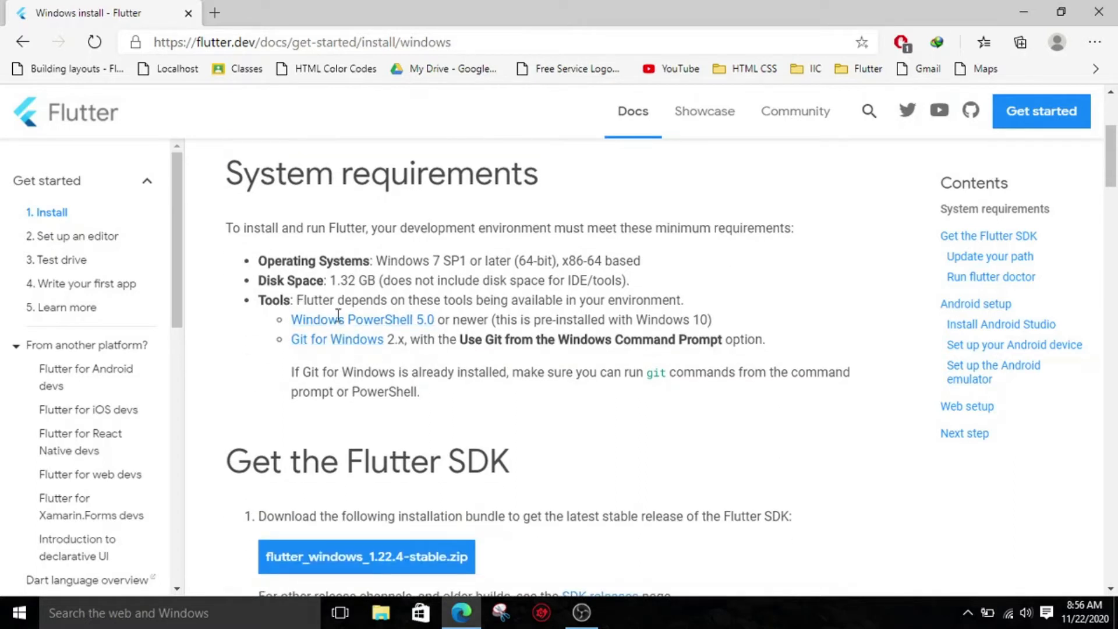
{"action": "left_click", "coordinate": [342, 347]}
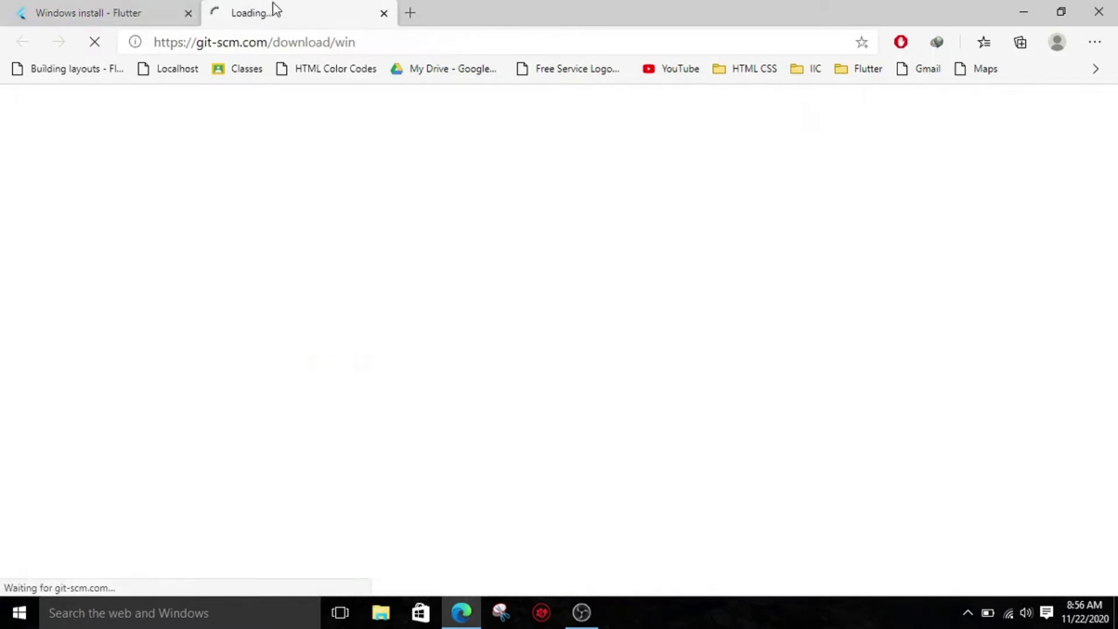
- Start downloading flutter_windows_1.22.4-stable.zip from the Flutter Windows install page and pause the download
{"action": "left_click", "coordinate": [157, 13]}
{"action": "scroll", "coordinate": [451, 369], "scroll_direction": "down", "scroll_amount": 2}
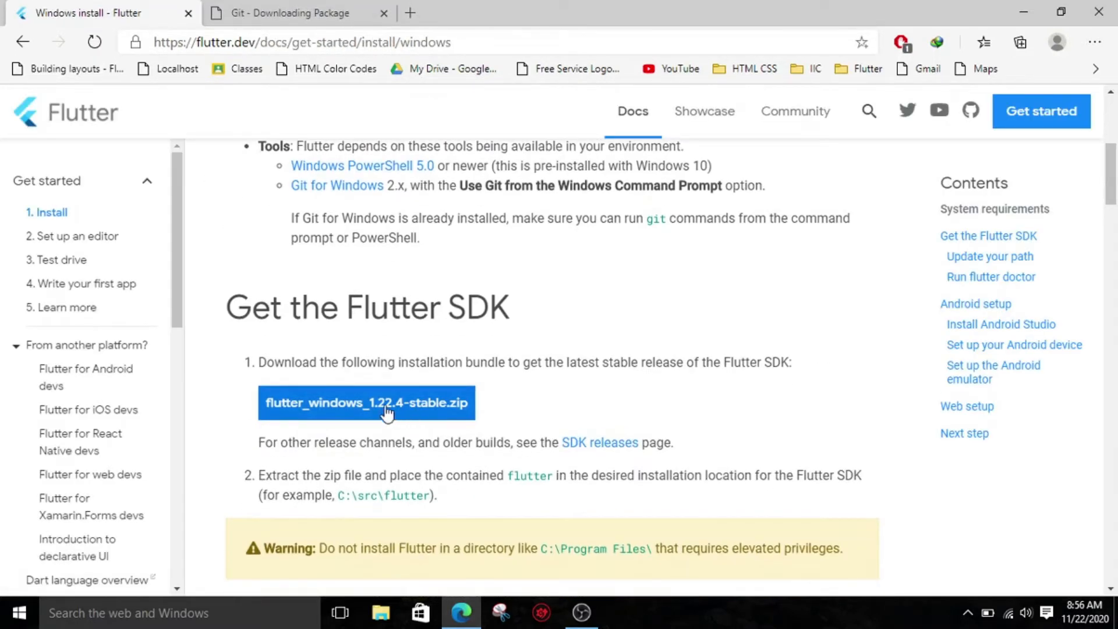
{"action": "left_click", "coordinate": [348, 410]}
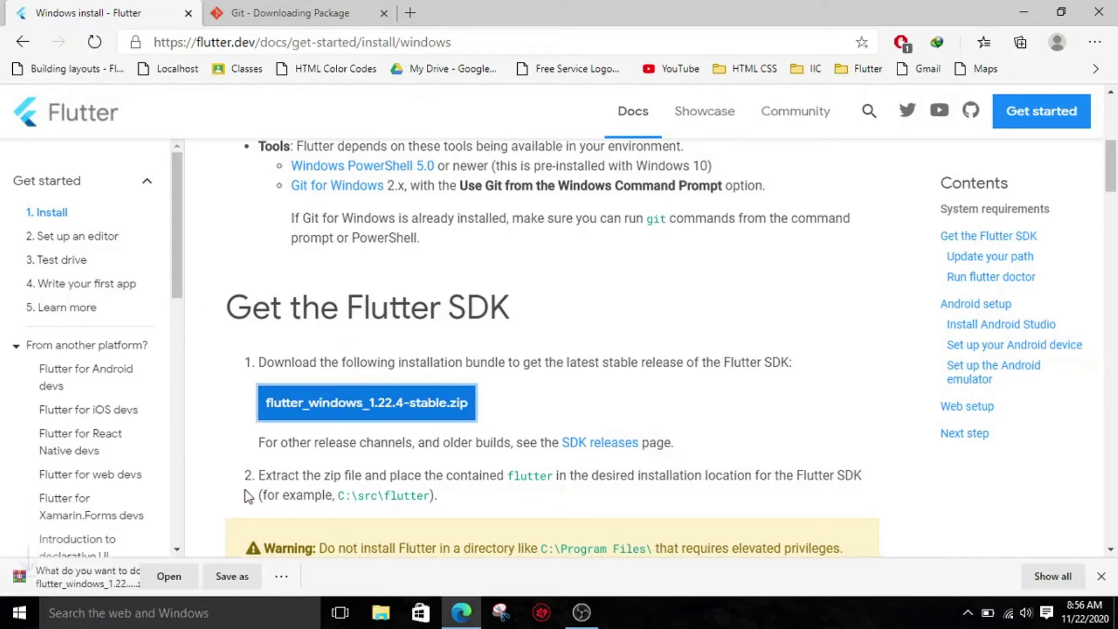
{"action": "scroll", "coordinate": [332, 277], "scroll_direction": "down", "scroll_amount": 13}
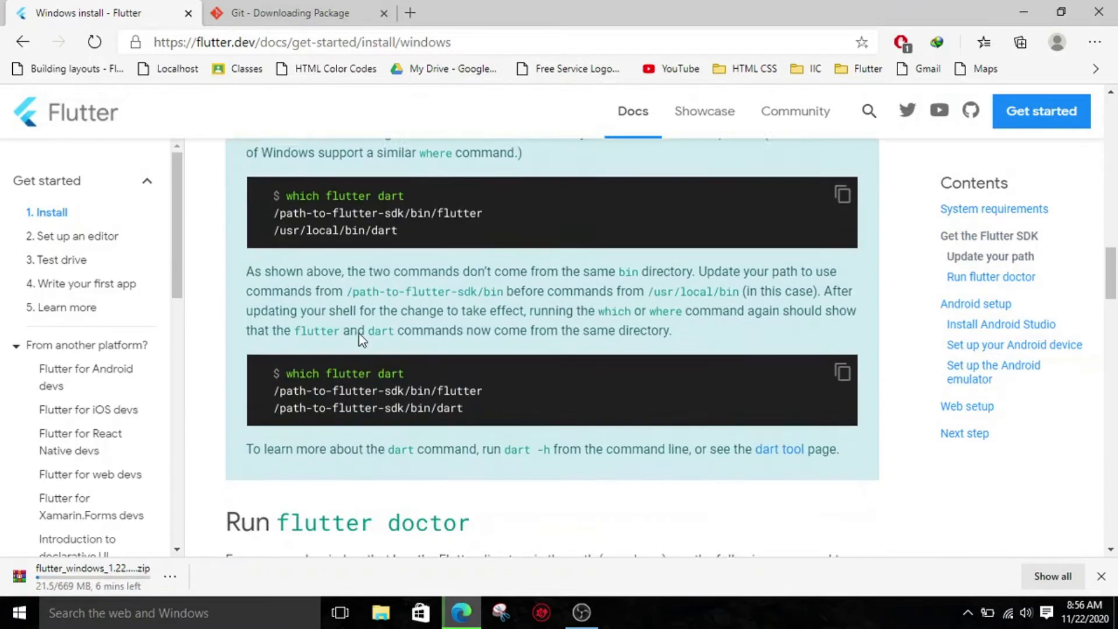
{"action": "scroll", "coordinate": [378, 324], "scroll_direction": "up", "scroll_amount": 10}
{"action": "scroll", "coordinate": [242, 485], "scroll_direction": "down", "scroll_amount": 3}
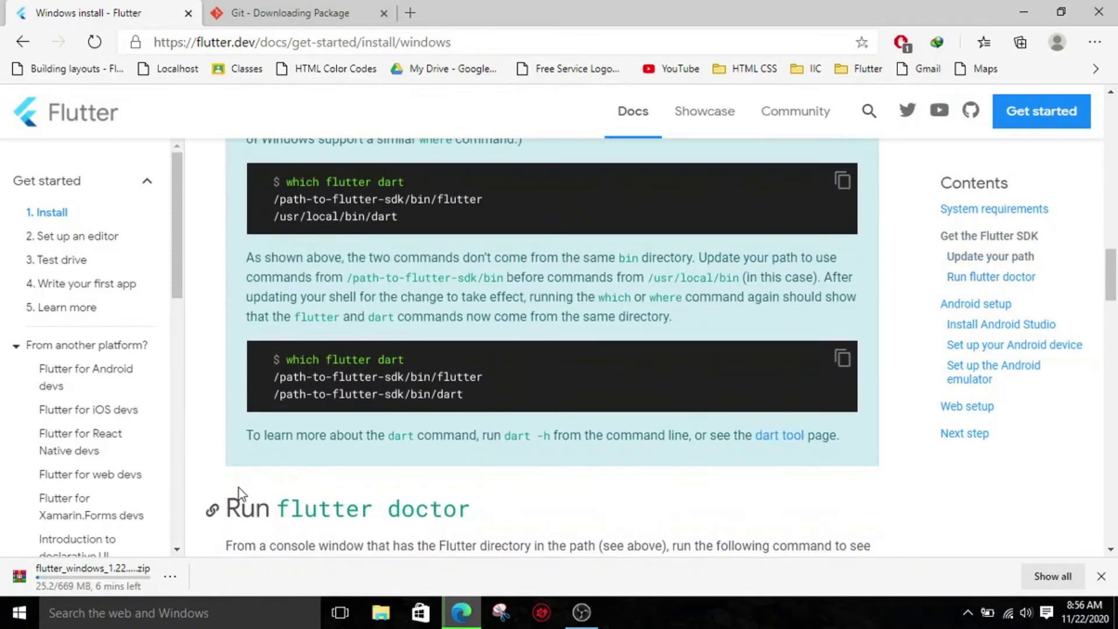
{"action": "left_click", "coordinate": [181, 575]}
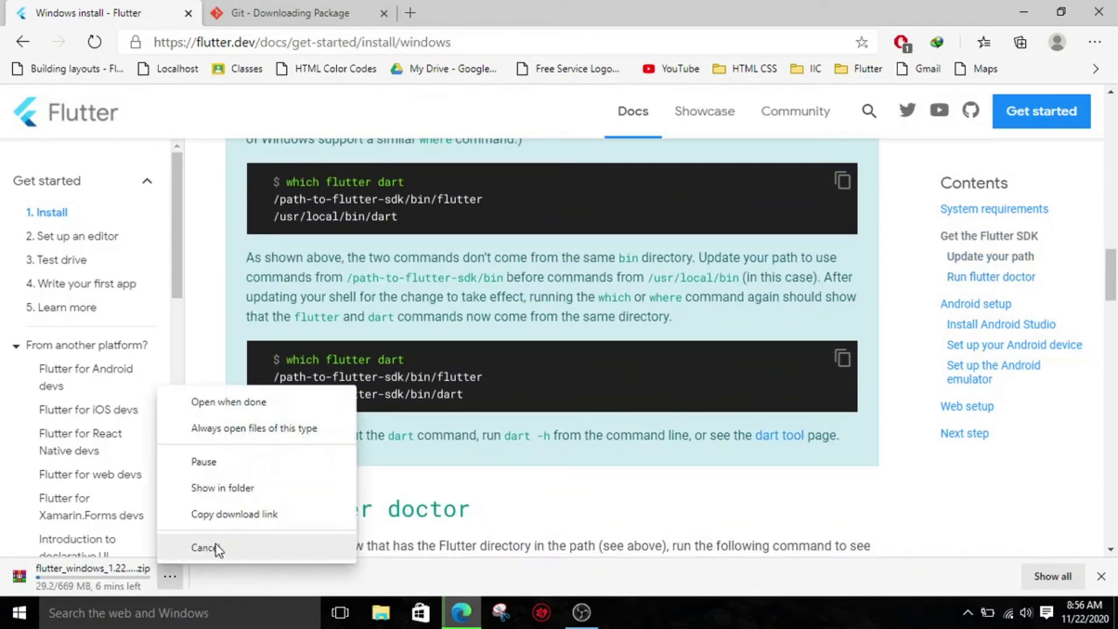
{"action": "left_click", "coordinate": [216, 464]}
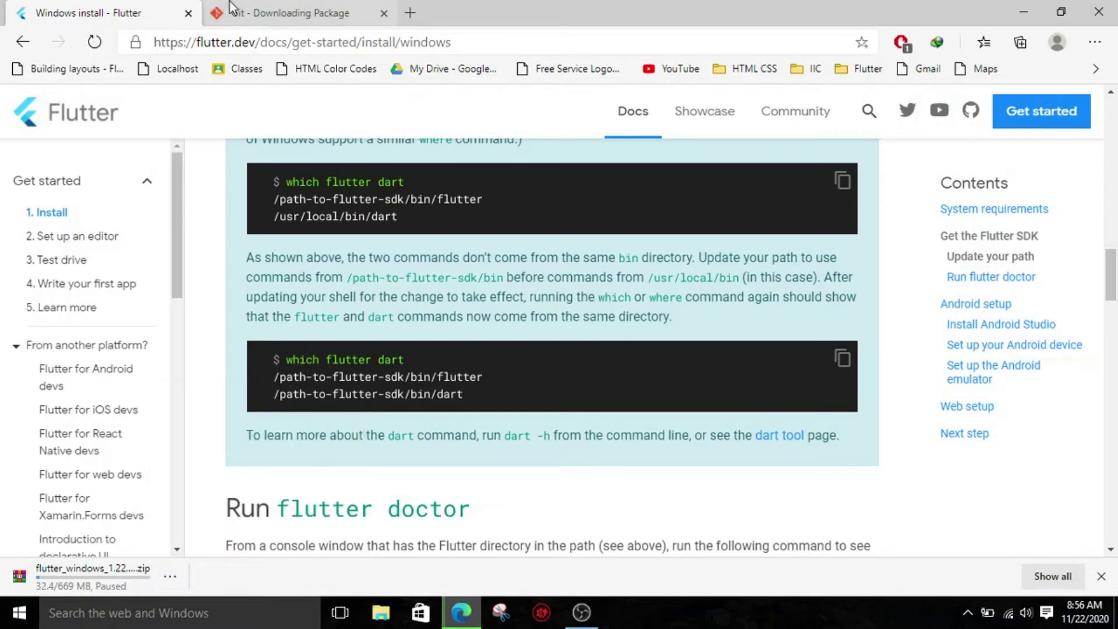
- Request the 64-bit Git for Windows Setup download on the Git download page
{"action": "left_click", "coordinate": [233, 22]}
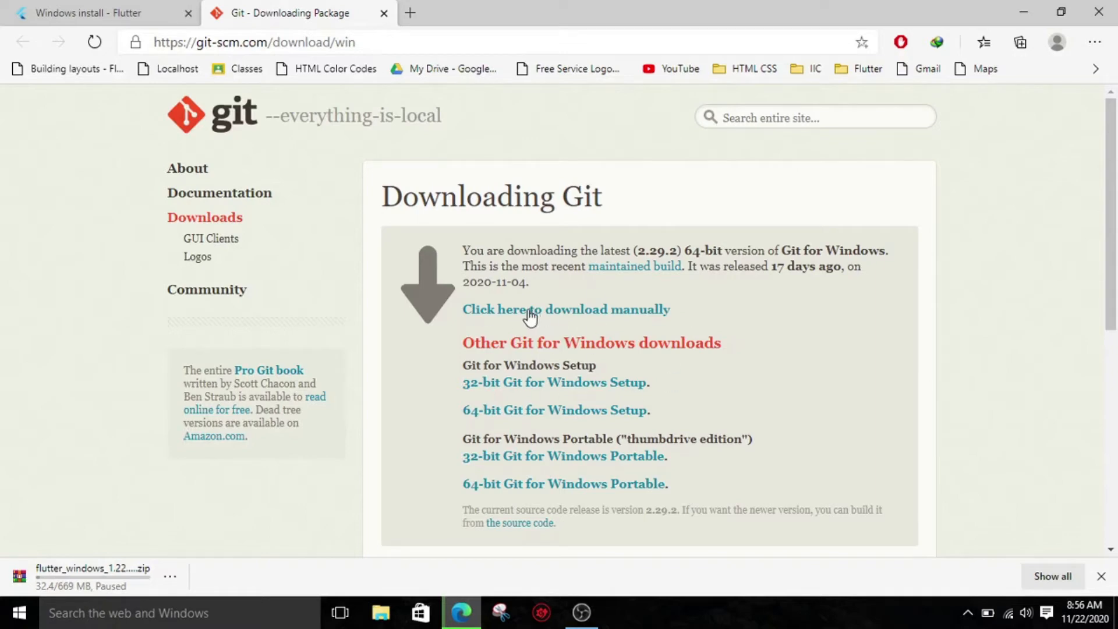
{"action": "left_click", "coordinate": [530, 415]}
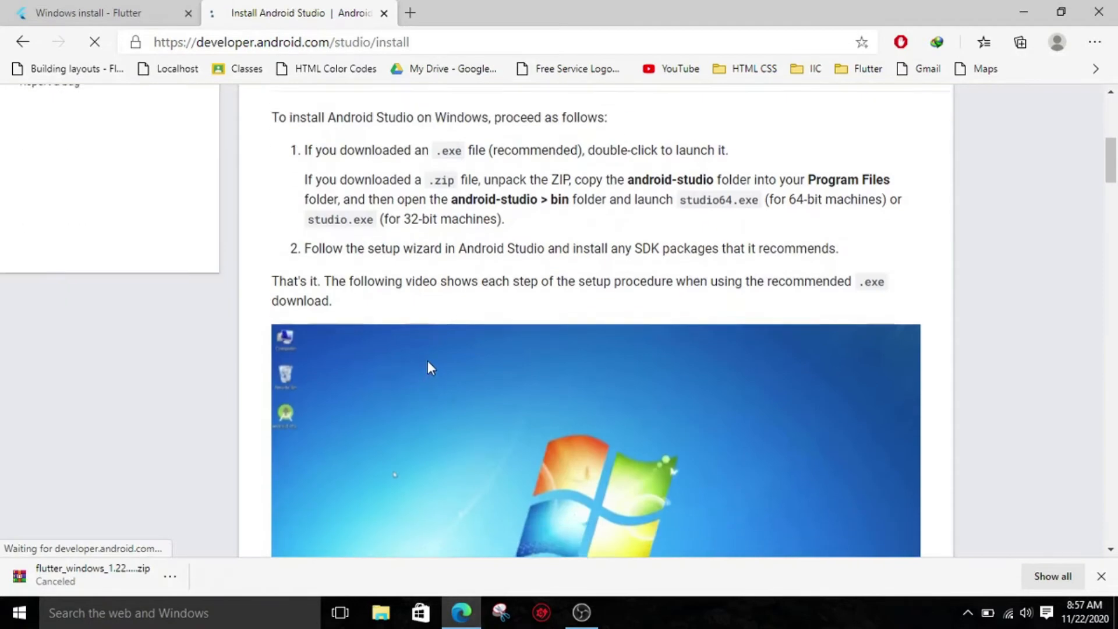
- Request the Android Studio for Windows download from the Android developers site, agreeing to the terms and conditions
{"action": "scroll", "coordinate": [428, 361], "scroll_direction": "down", "scroll_amount": 5}
{"action": "scroll", "coordinate": [482, 379], "scroll_direction": "down", "scroll_amount": 20}
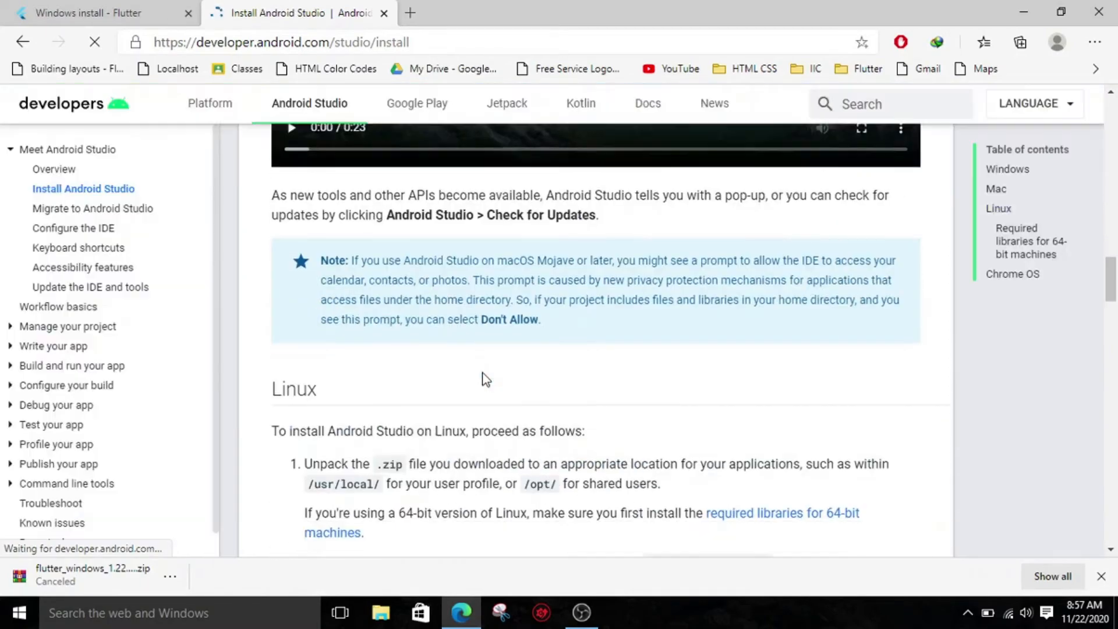
{"action": "scroll", "coordinate": [484, 373], "scroll_direction": "up", "scroll_amount": 15}
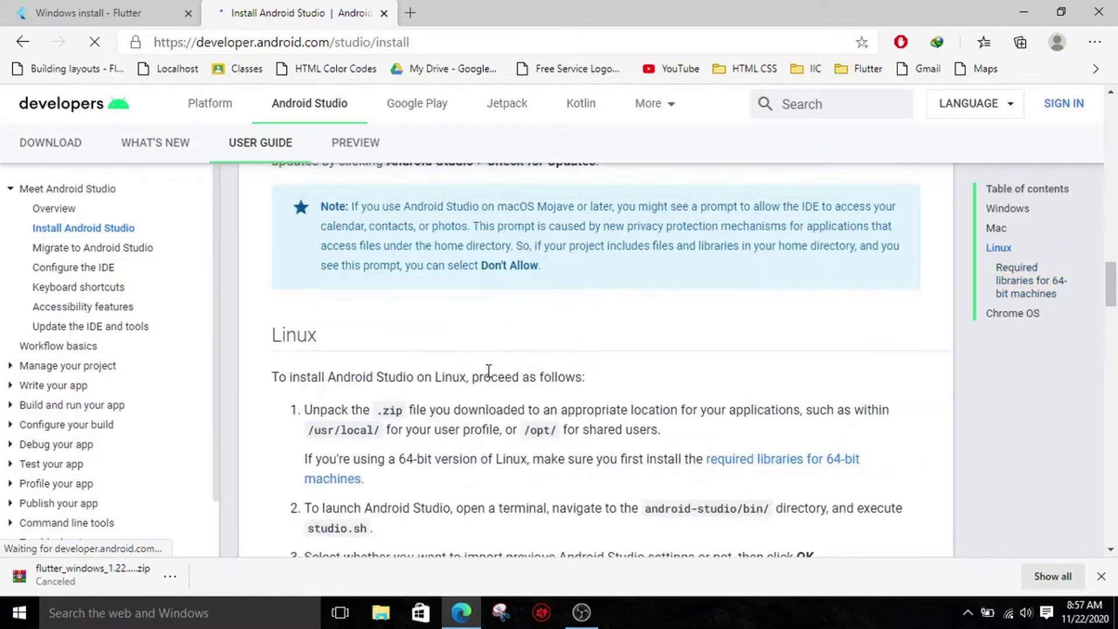
{"action": "scroll", "coordinate": [509, 383], "scroll_direction": "up", "scroll_amount": 5}
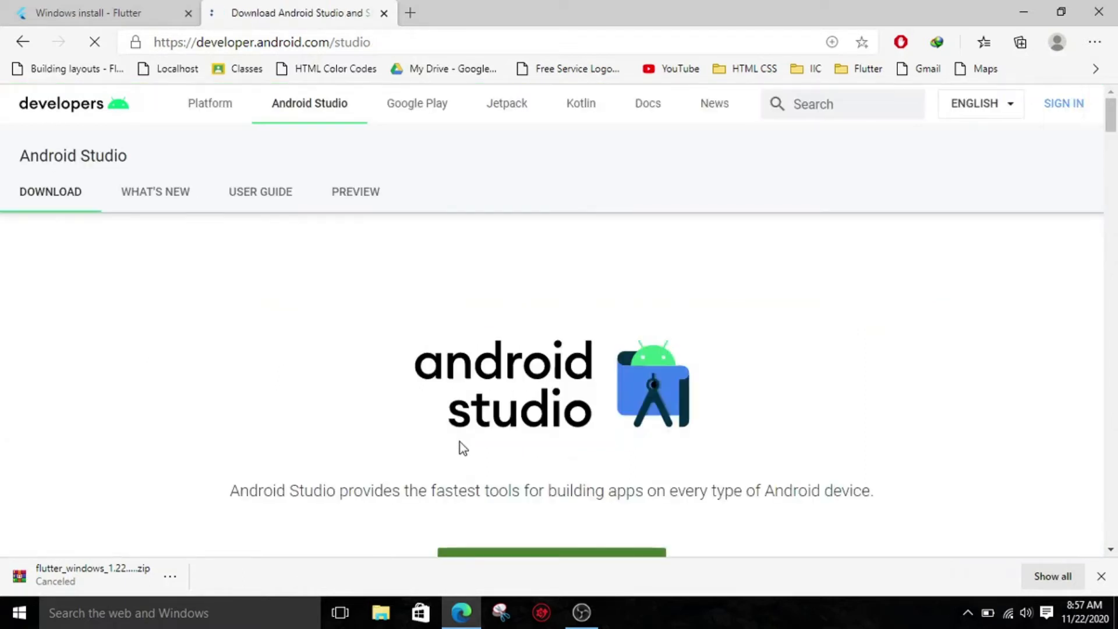
{"action": "scroll", "coordinate": [467, 446], "scroll_direction": "down", "scroll_amount": 5}
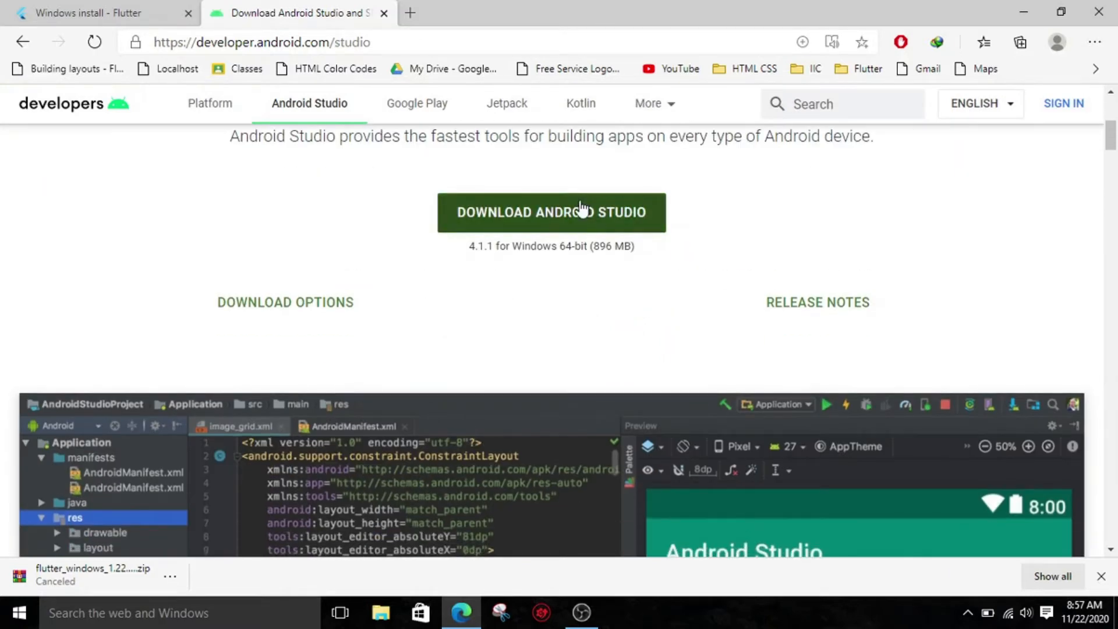
{"action": "left_click", "coordinate": [583, 211]}
{"action": "left_click", "coordinate": [193, 441]}
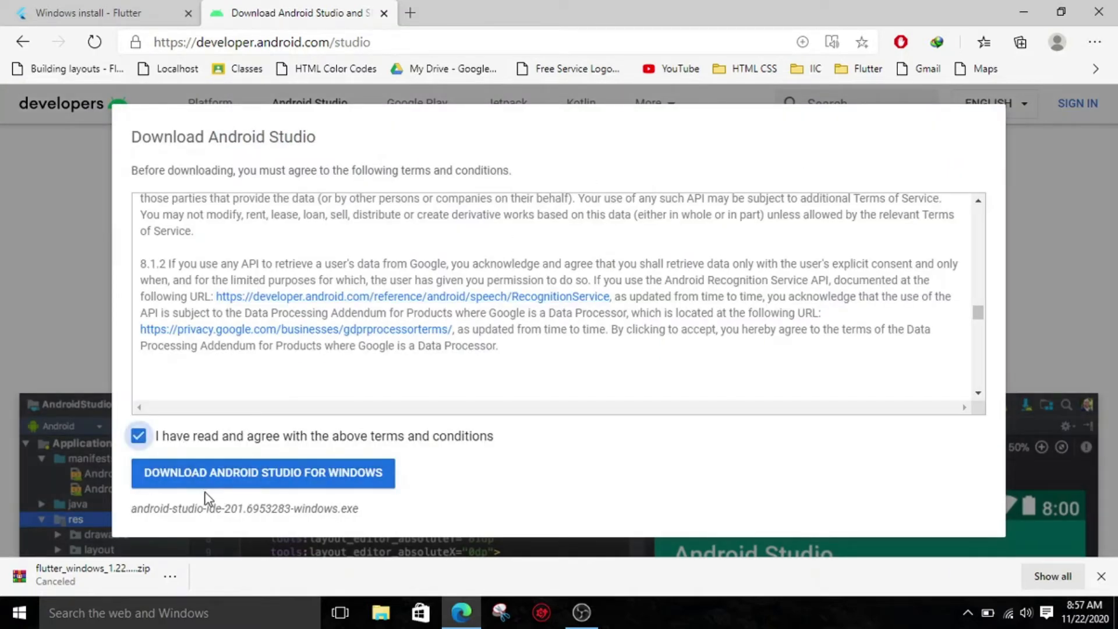
{"action": "left_click", "coordinate": [205, 475]}
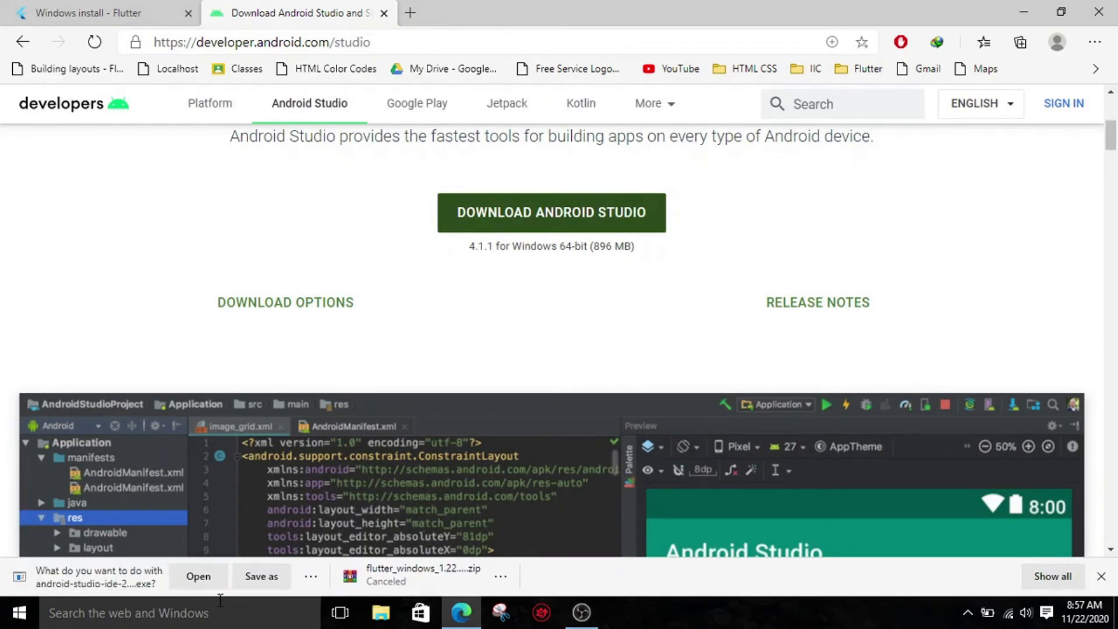
- Cancel the Android Studio download and close both the Android Studio and Flutter pages
{"action": "left_click", "coordinate": [312, 579]}
{"action": "left_click", "coordinate": [332, 551]}
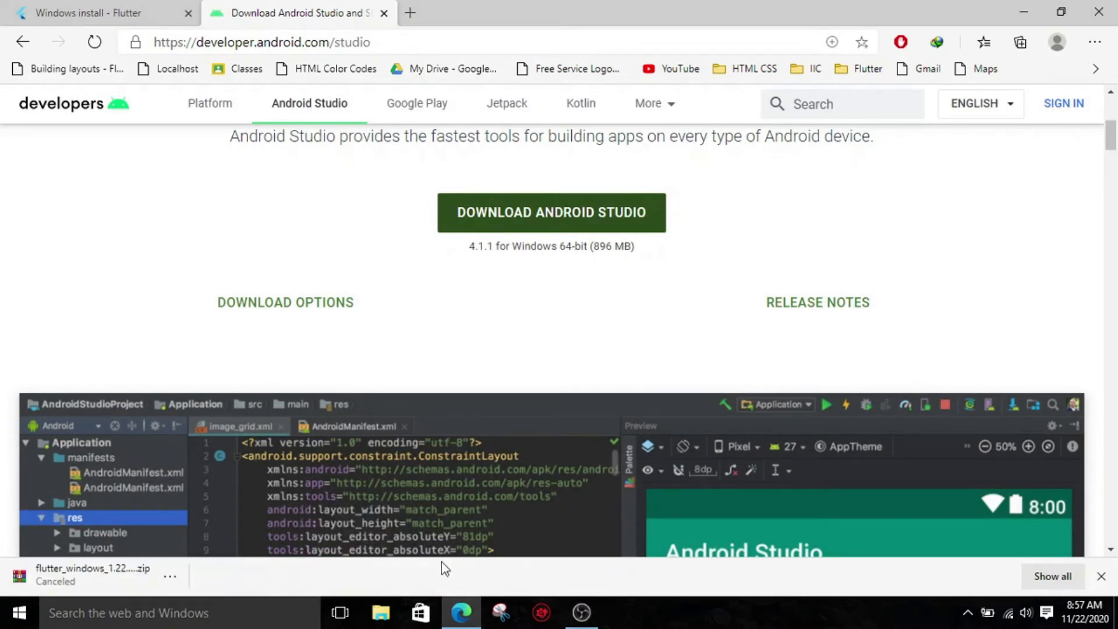
{"action": "left_click", "coordinate": [383, 14]}
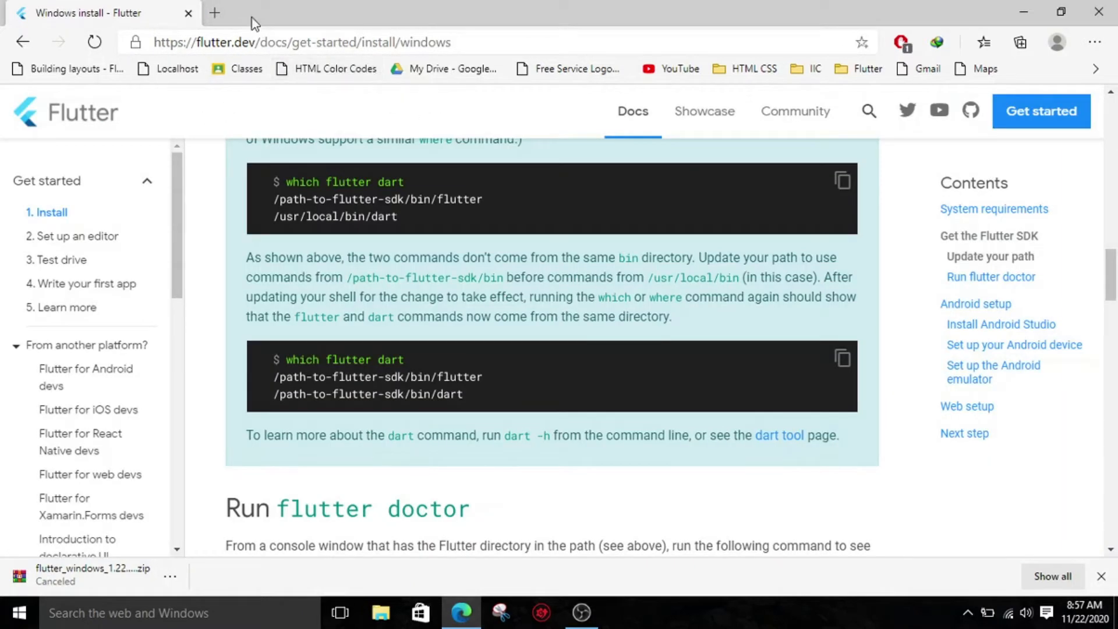
{"action": "left_click", "coordinate": [188, 13]}
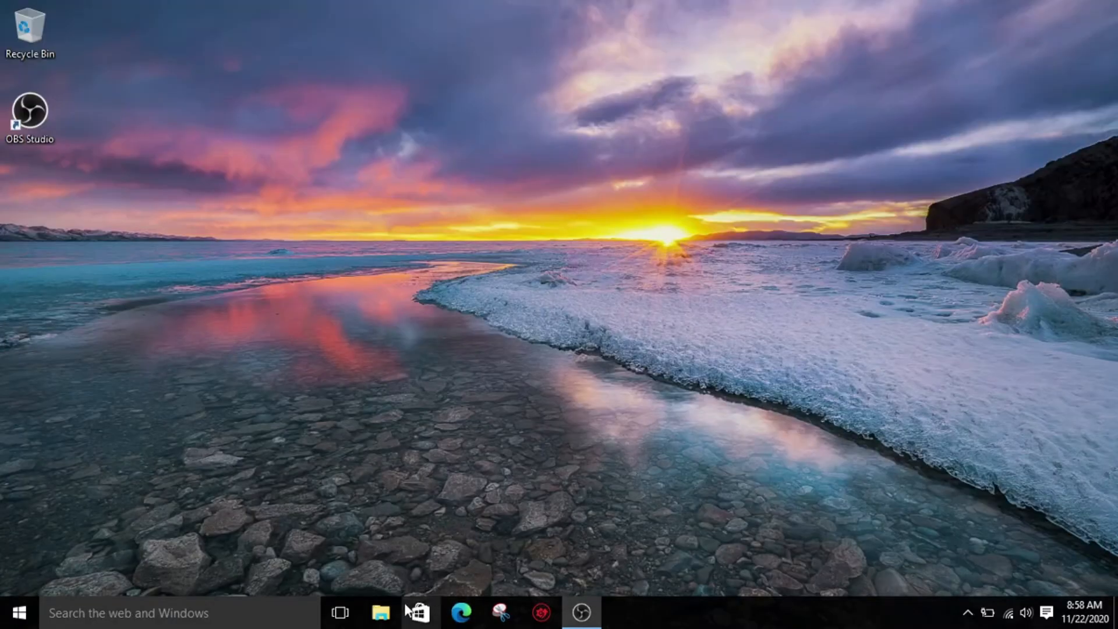
- Start the Git-2.29.0-64-bit installer from F:\Downloads, accept the license and install into the existing C:\Program Files\Git folder
{"action": "left_click", "coordinate": [380, 612]}
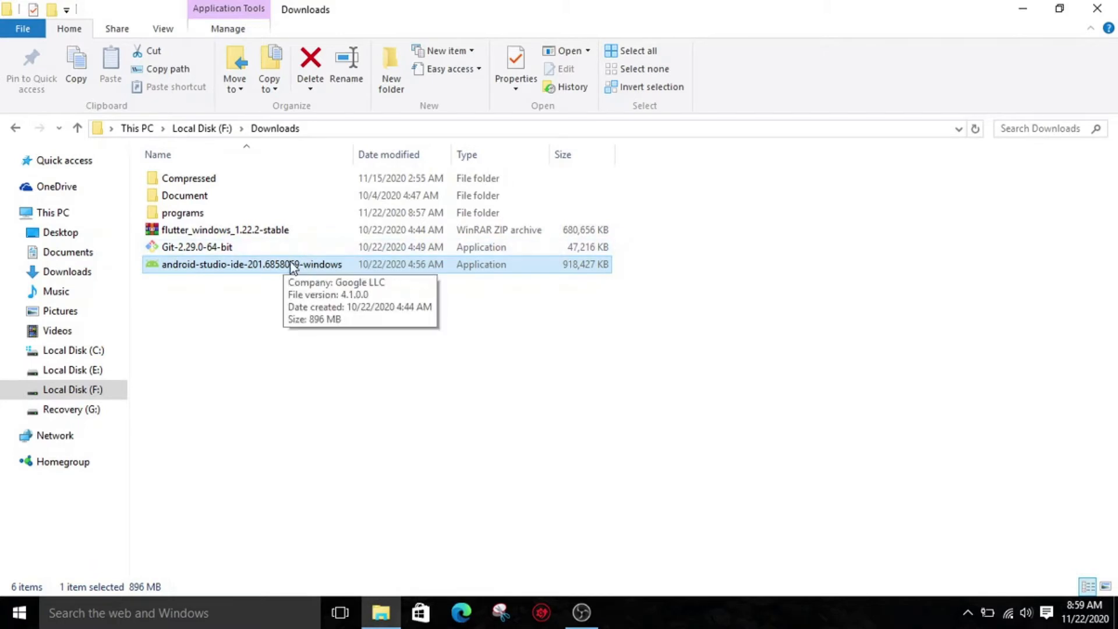
{"action": "double_click", "coordinate": [236, 247]}
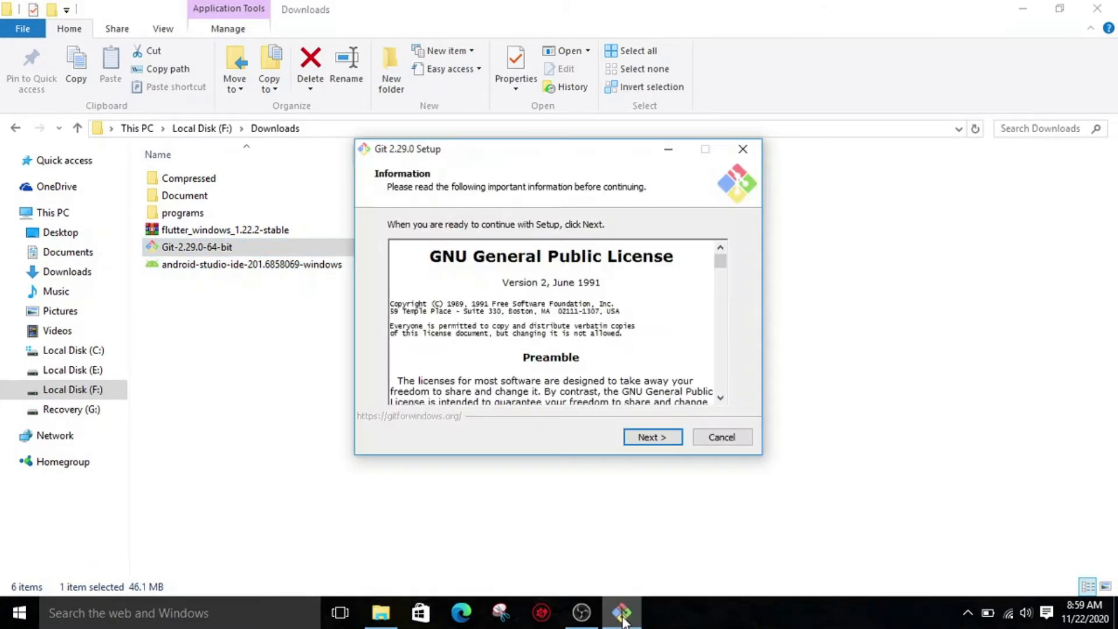
{"action": "left_click", "coordinate": [655, 440]}
{"action": "left_click", "coordinate": [655, 440]}
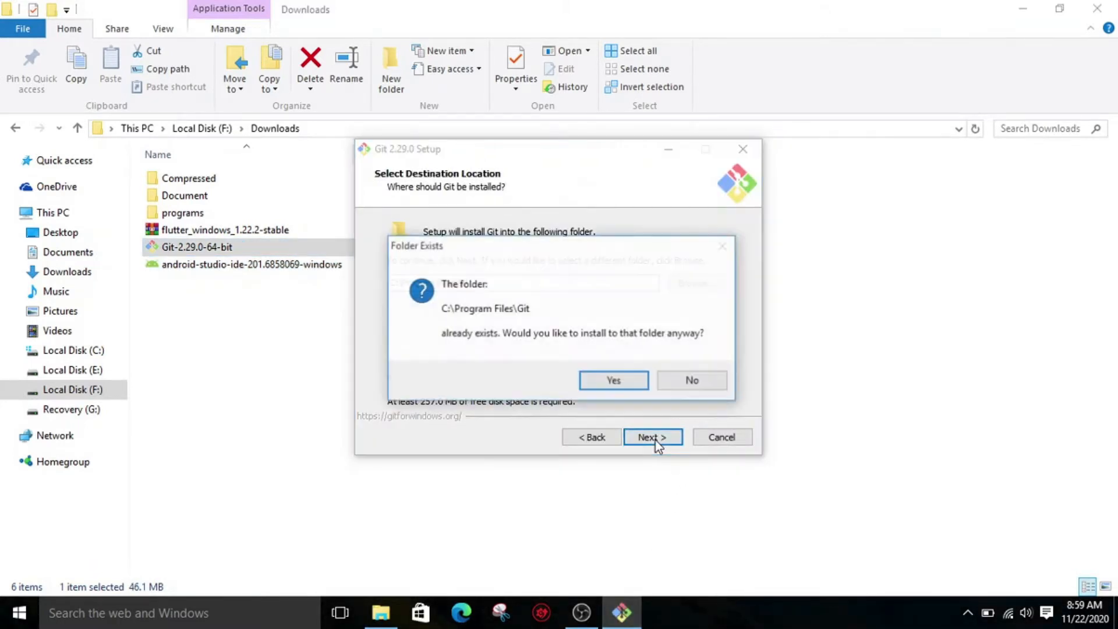
{"action": "left_click", "coordinate": [638, 387]}
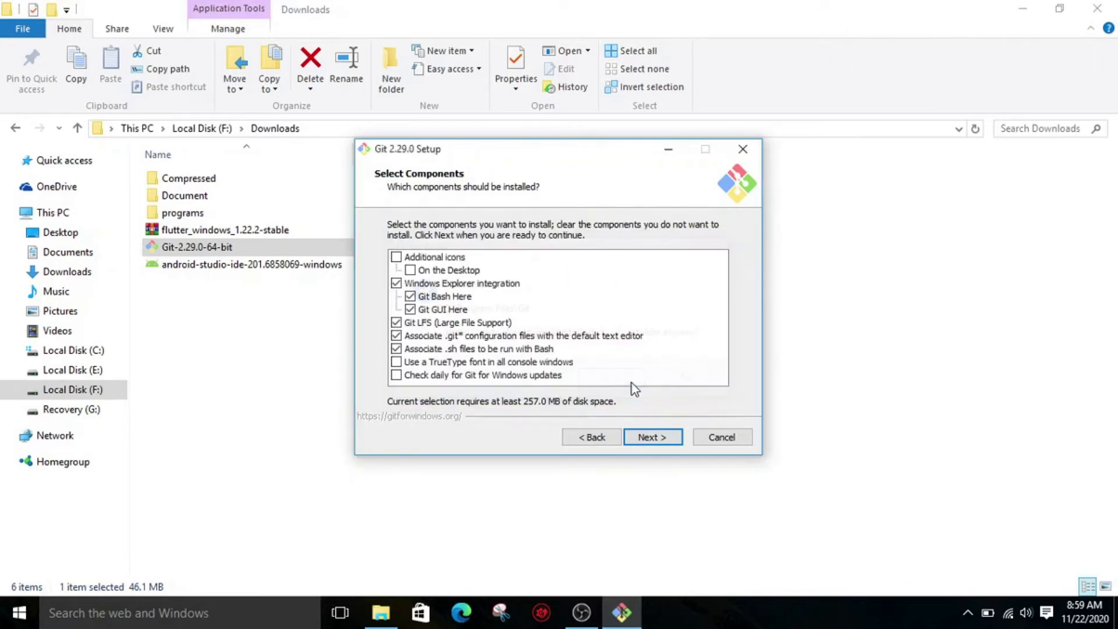
- Install Git with the preselected components and default options, and close the finished setup wizard
{"action": "left_click", "coordinate": [648, 435]}
{"action": "left_click", "coordinate": [649, 436]}
{"action": "left_click", "coordinate": [649, 436]}
{"action": "left_click", "coordinate": [651, 438]}
{"action": "left_click", "coordinate": [650, 438]}
{"action": "left_click", "coordinate": [651, 438]}
{"action": "left_click", "coordinate": [650, 438]}
{"action": "left_click", "coordinate": [651, 438]}
{"action": "left_click", "coordinate": [651, 438]}
{"action": "left_click", "coordinate": [650, 438]}
{"action": "left_click", "coordinate": [650, 436]}
{"action": "left_click", "coordinate": [649, 437]}
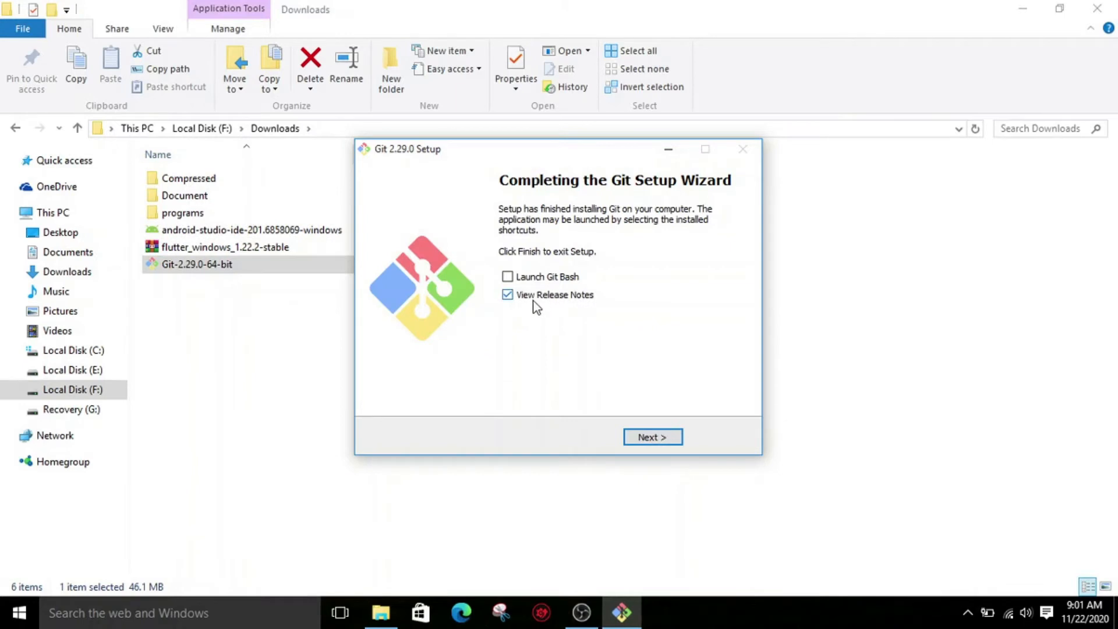
{"action": "left_click", "coordinate": [653, 438]}
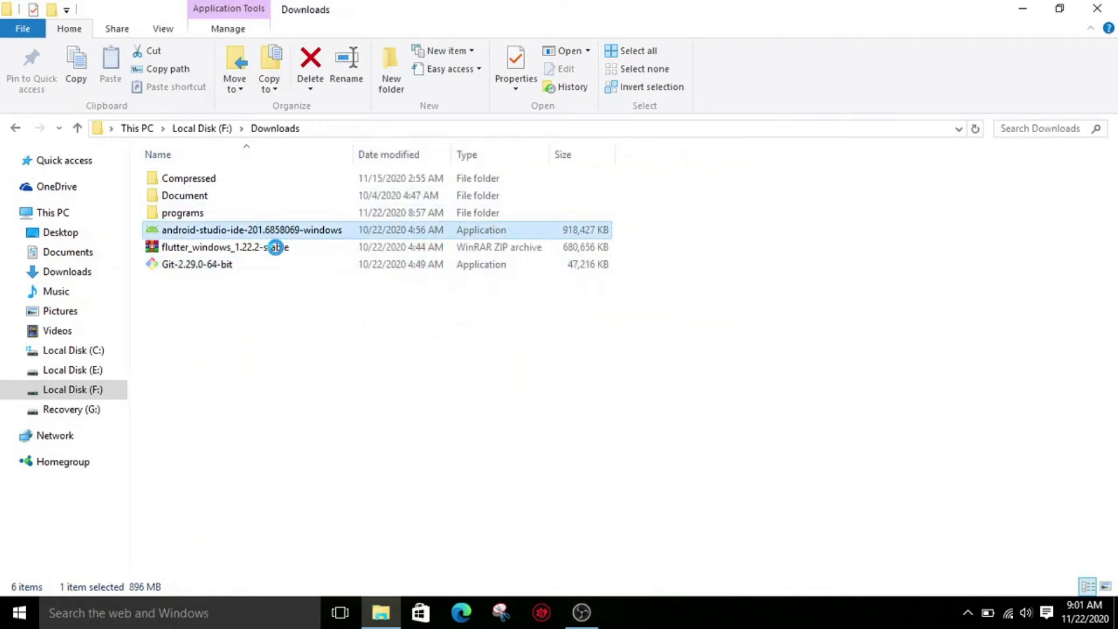
- Extract the flutter_windows_1.22.2-stable archive in Downloads into its own folder of the same name
{"action": "left_click", "coordinate": [279, 249]}
{"action": "right_click", "coordinate": [273, 251]}
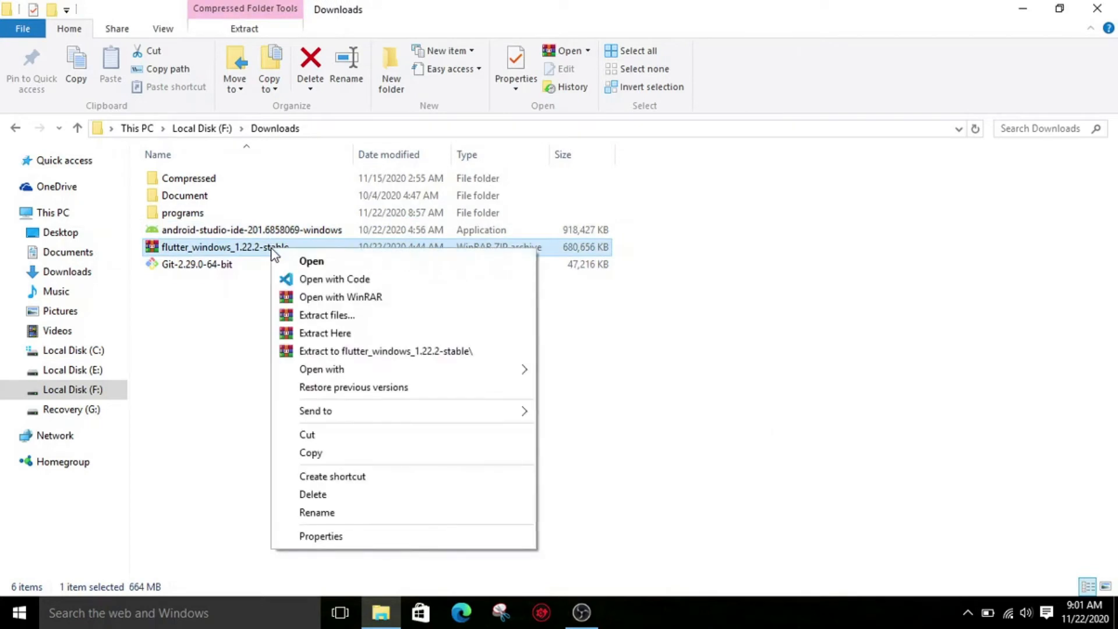
{"action": "left_click", "coordinate": [370, 351]}
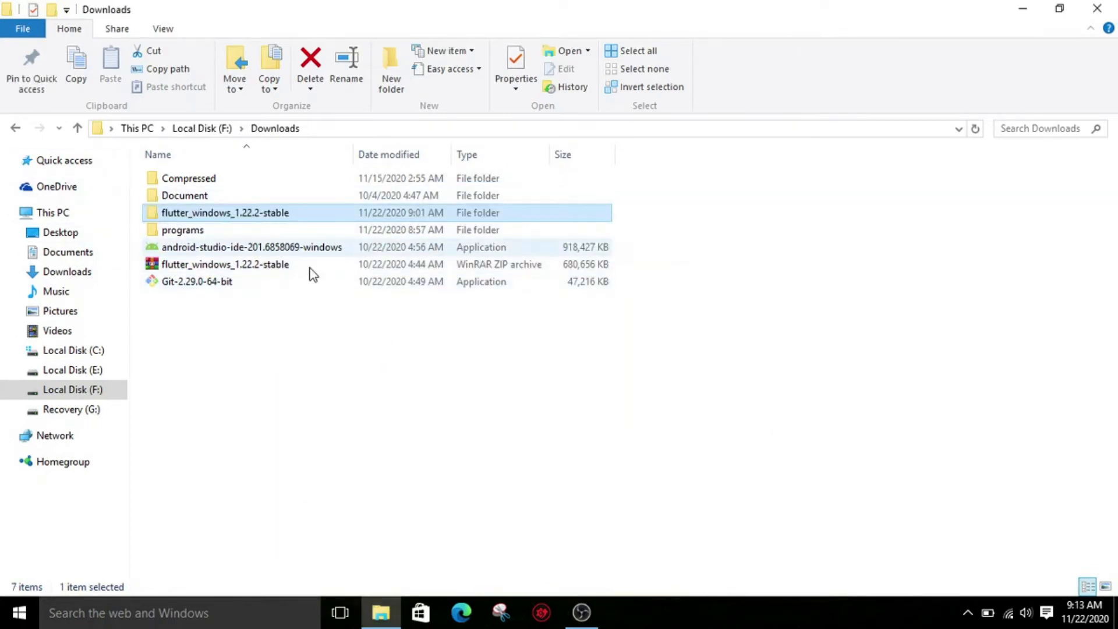
- Copy the flutter folder from inside the extracted flutter_windows_1.22.2-stable folder to the root of Local Disk (C:)
{"action": "double_click", "coordinate": [297, 221]}
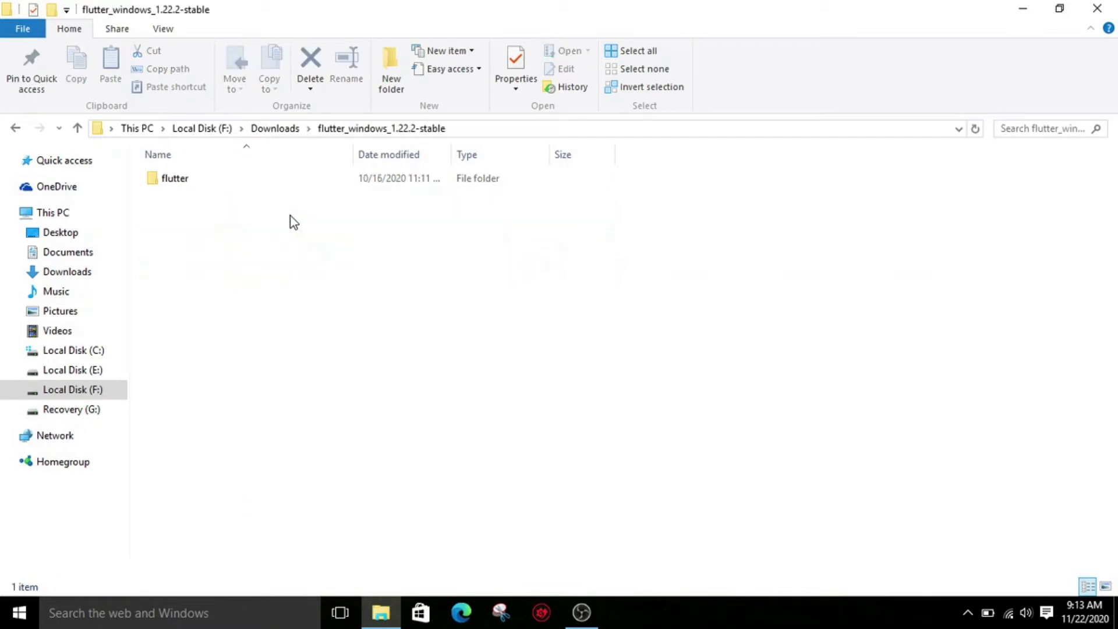
{"action": "left_click", "coordinate": [353, 182]}
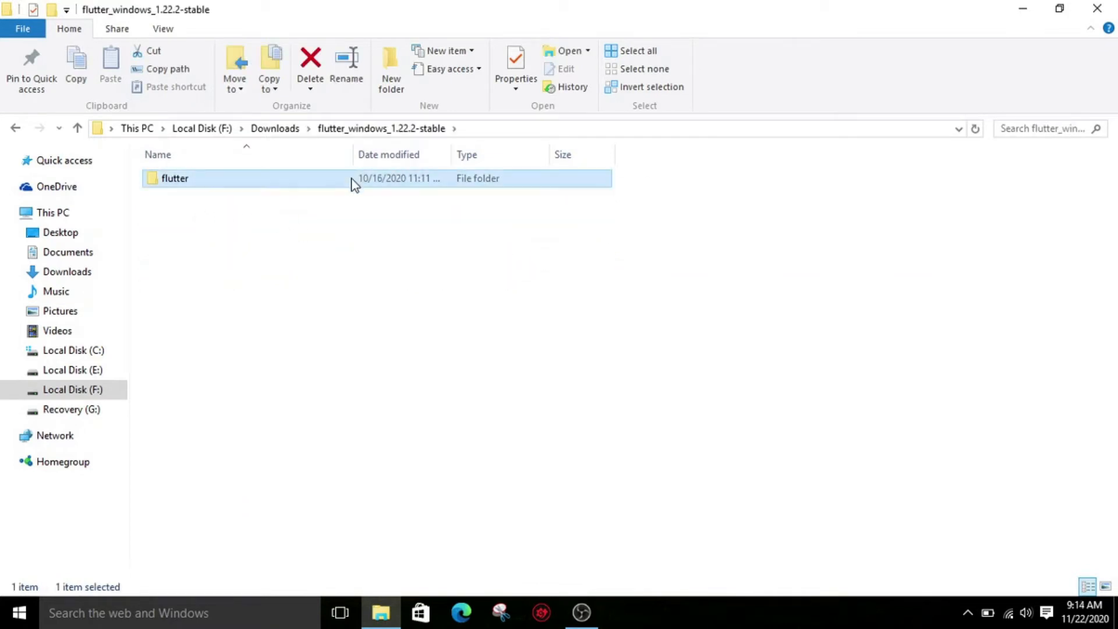
{"action": "right_click", "coordinate": [352, 183]}
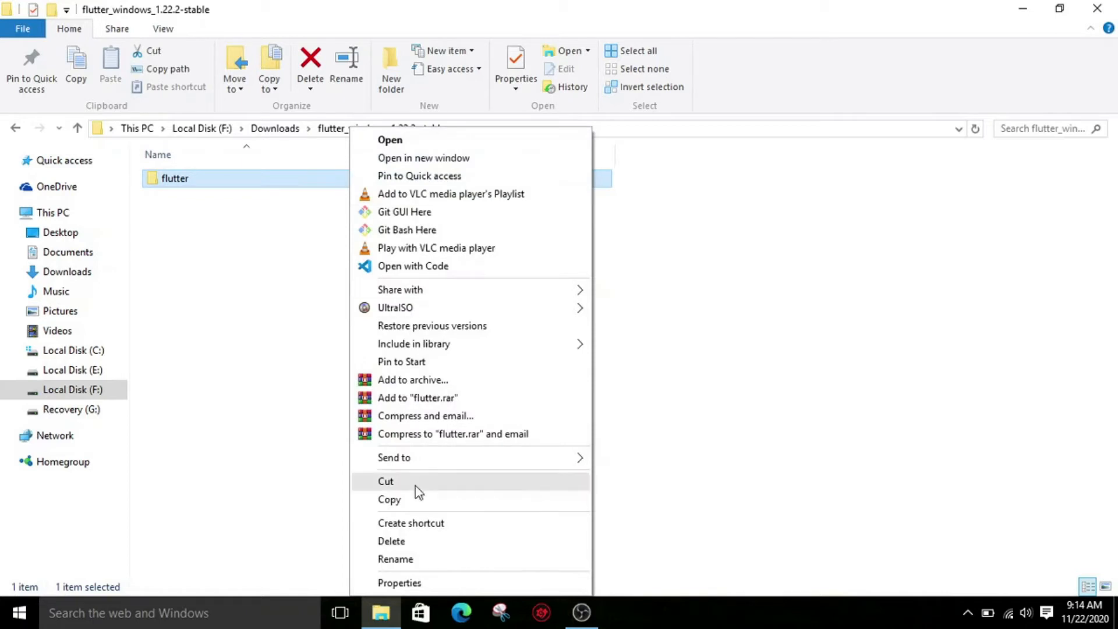
{"action": "left_click", "coordinate": [389, 499]}
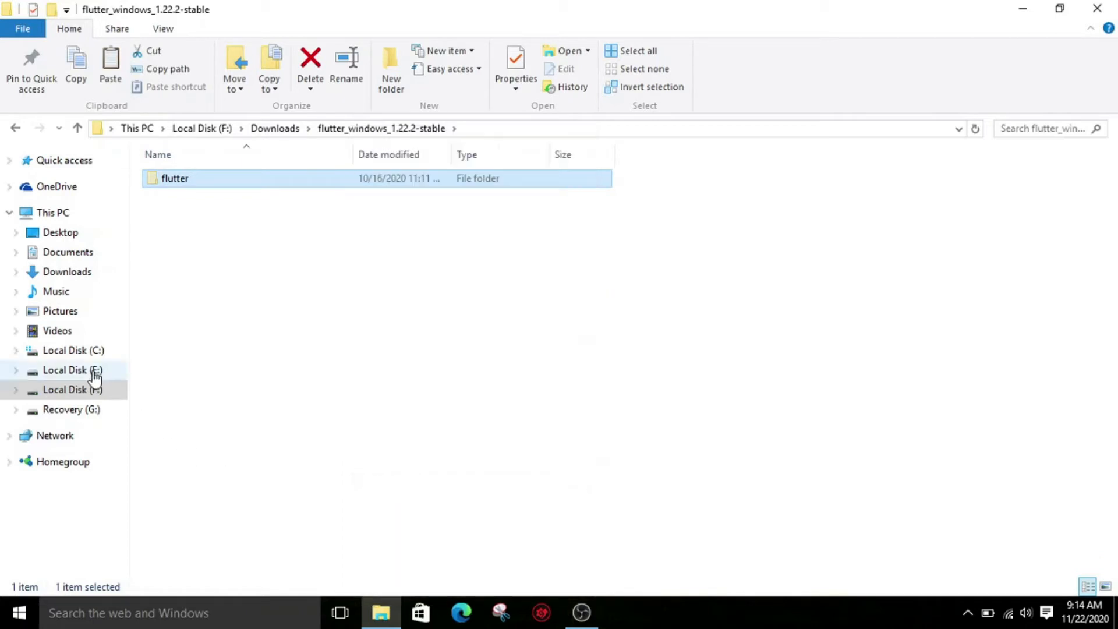
{"action": "left_click", "coordinate": [88, 352]}
{"action": "right_click", "coordinate": [609, 336]}
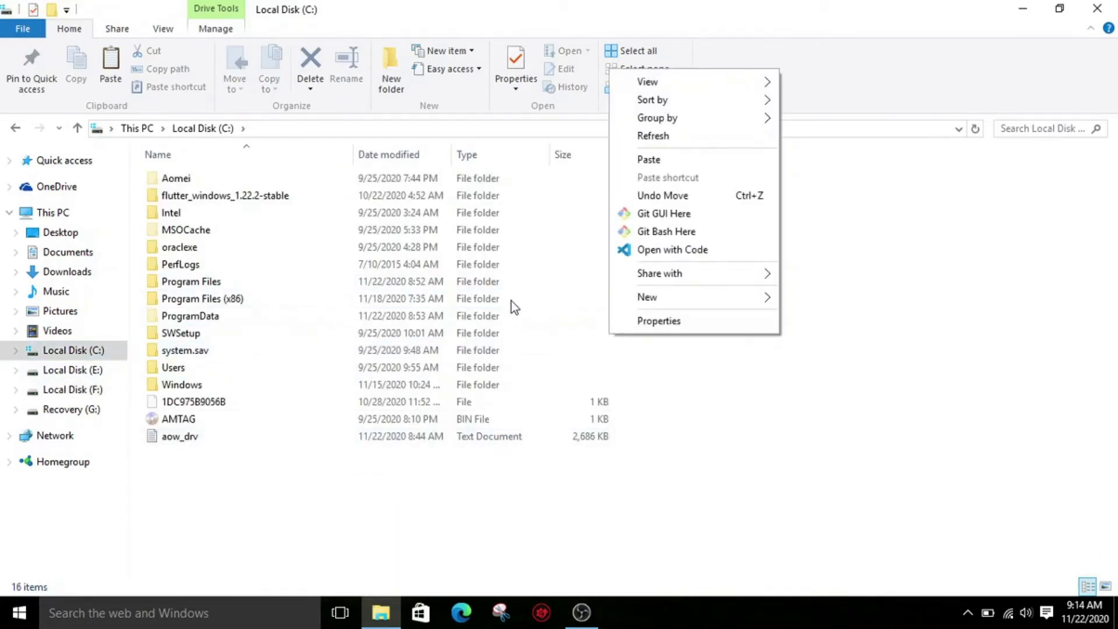
{"action": "left_click", "coordinate": [670, 165]}
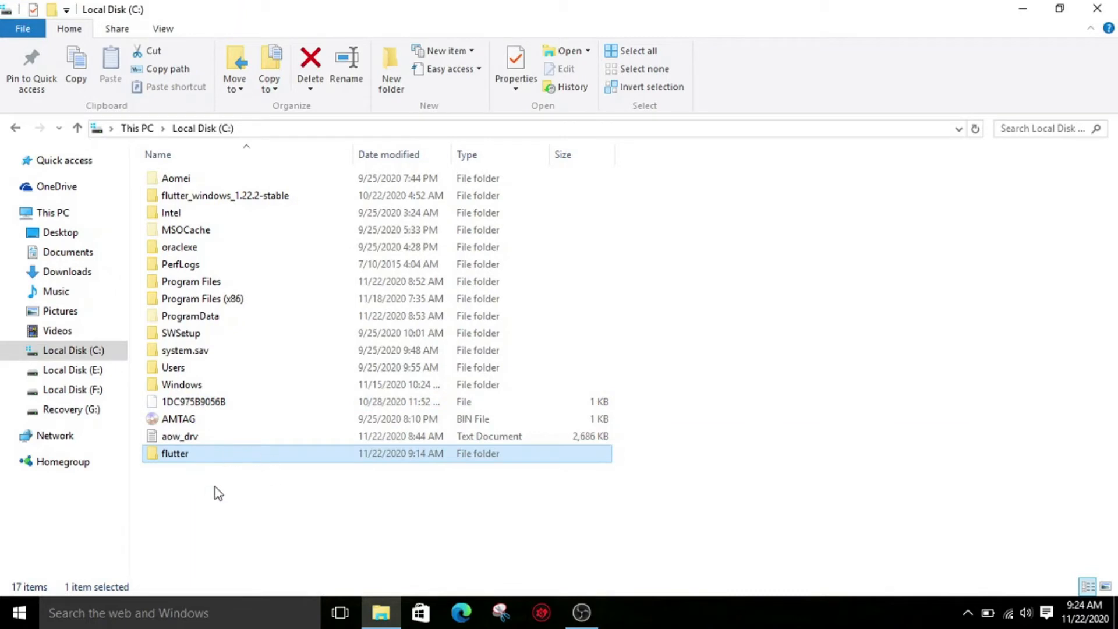
- Open the bin folder inside C:\flutter and copy its full path
{"action": "double_click", "coordinate": [240, 457]}
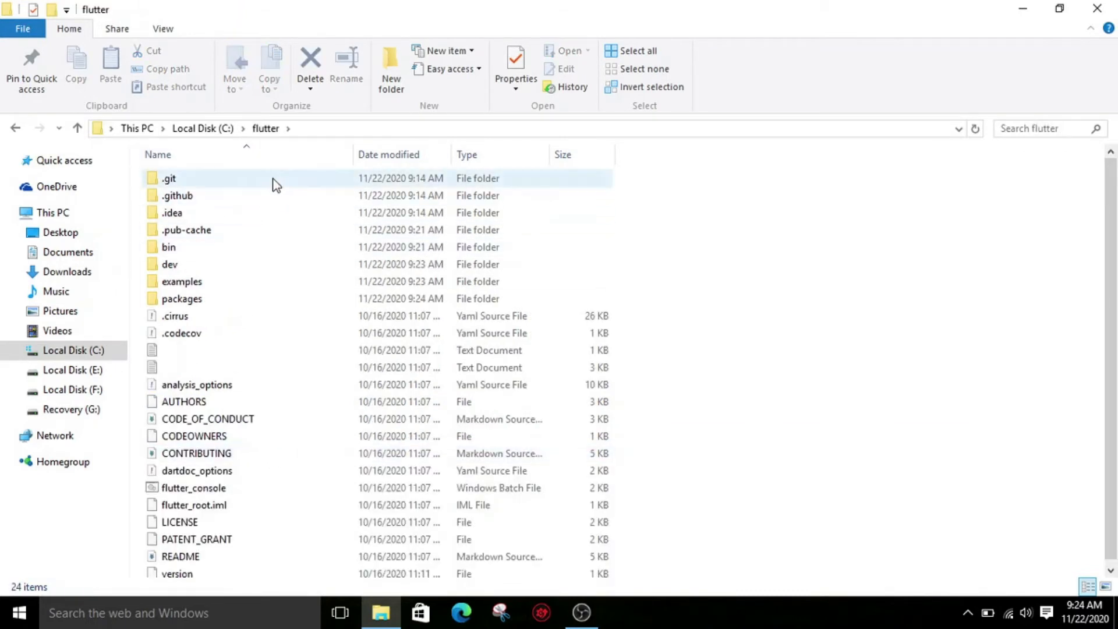
{"action": "double_click", "coordinate": [194, 247]}
{"action": "left_click", "coordinate": [350, 129]}
{"action": "left_click", "coordinate": [260, 386]}
- Search Windows for "env" and open the Environment Variables dialog from the system environment variables settings
{"action": "left_click", "coordinate": [167, 615]}
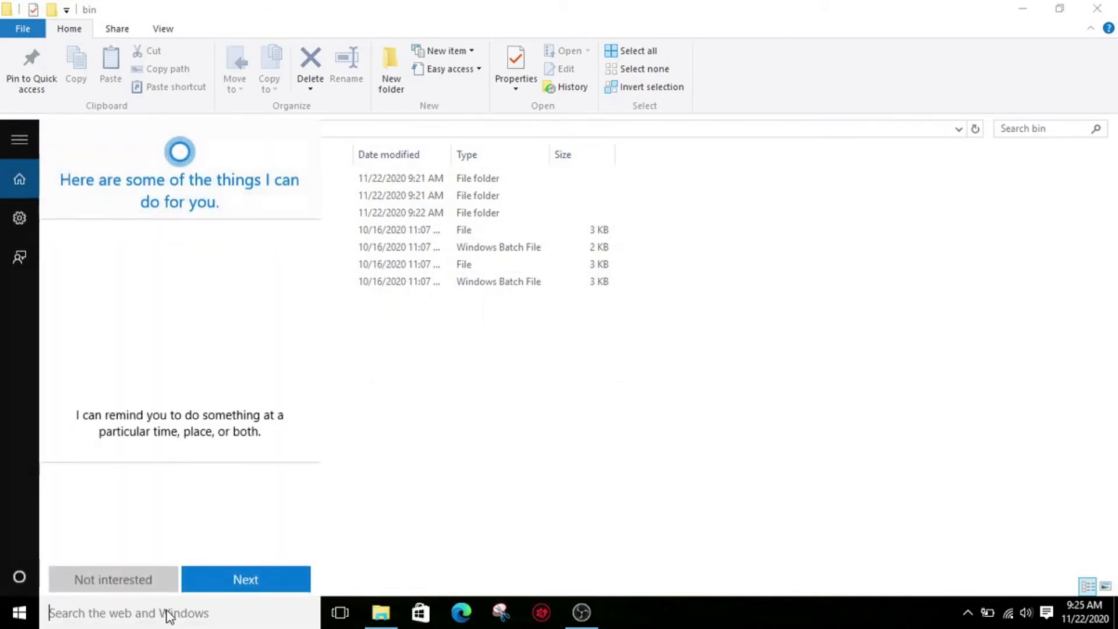
{"action": "type", "text": "env"}
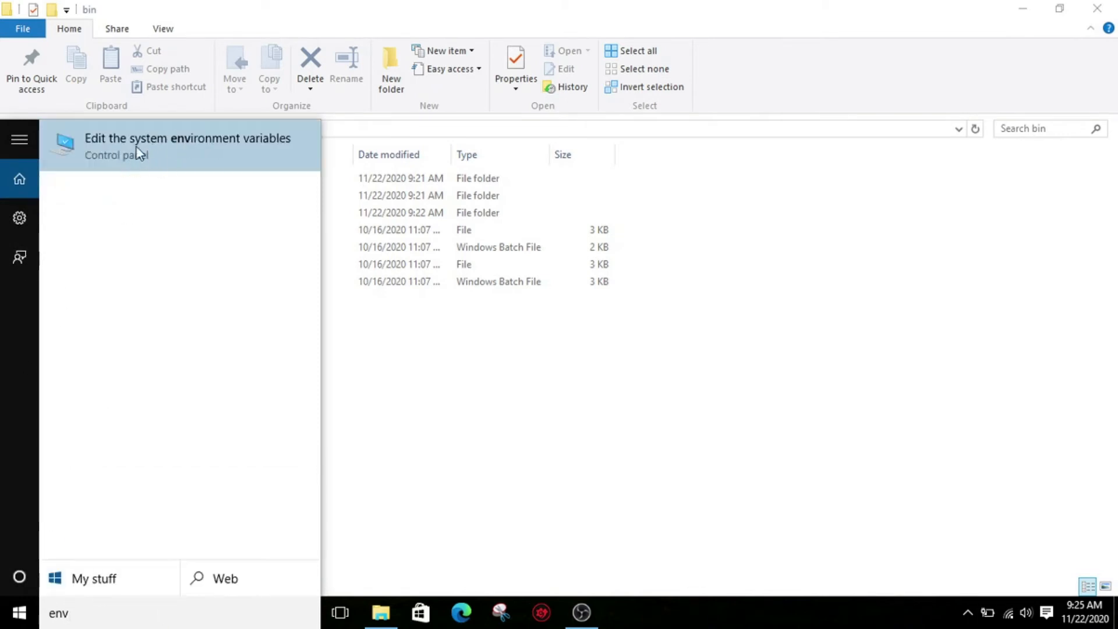
{"action": "left_click", "coordinate": [273, 141]}
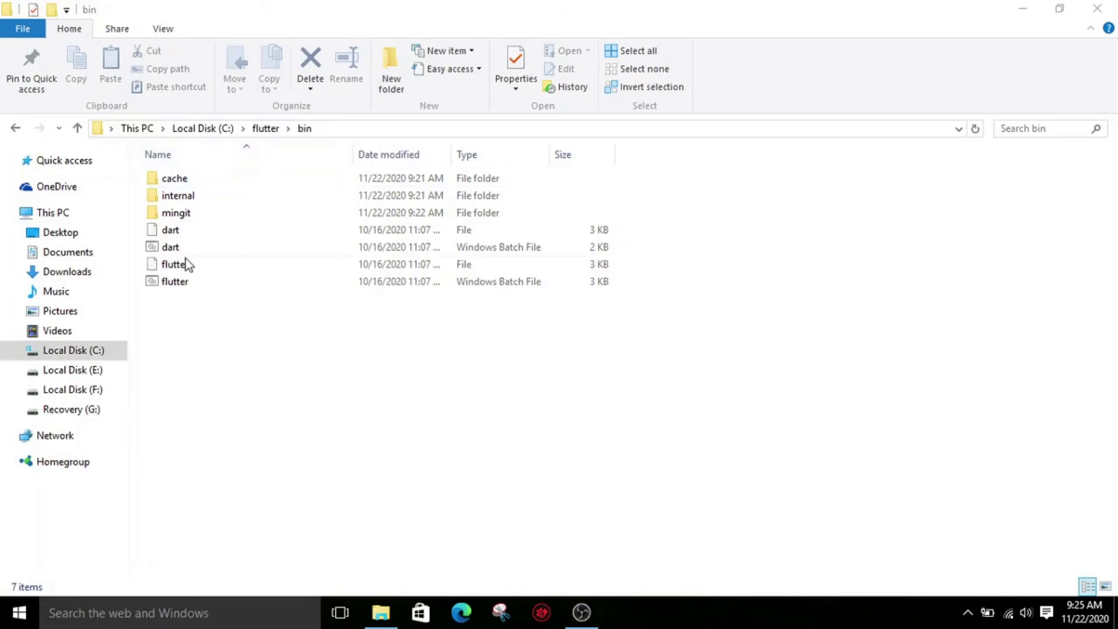
{"action": "left_click", "coordinate": [396, 451]}
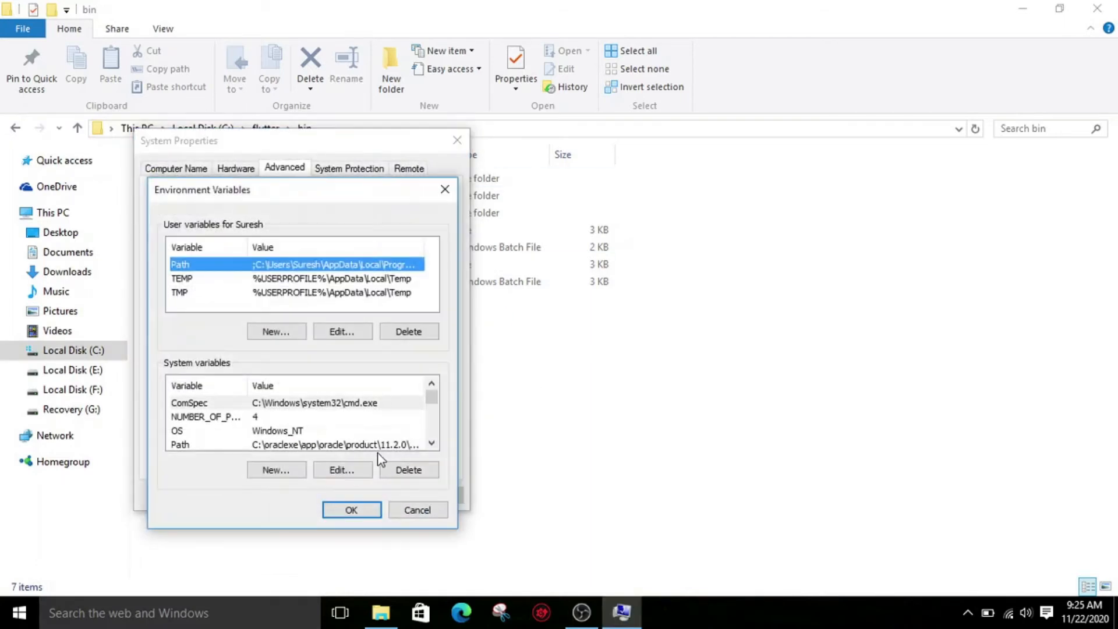
- Append ;C:\flutter\bin to the system Path variable and save the environment variable changes
{"action": "left_click", "coordinate": [215, 445]}
{"action": "left_click", "coordinate": [337, 472]}
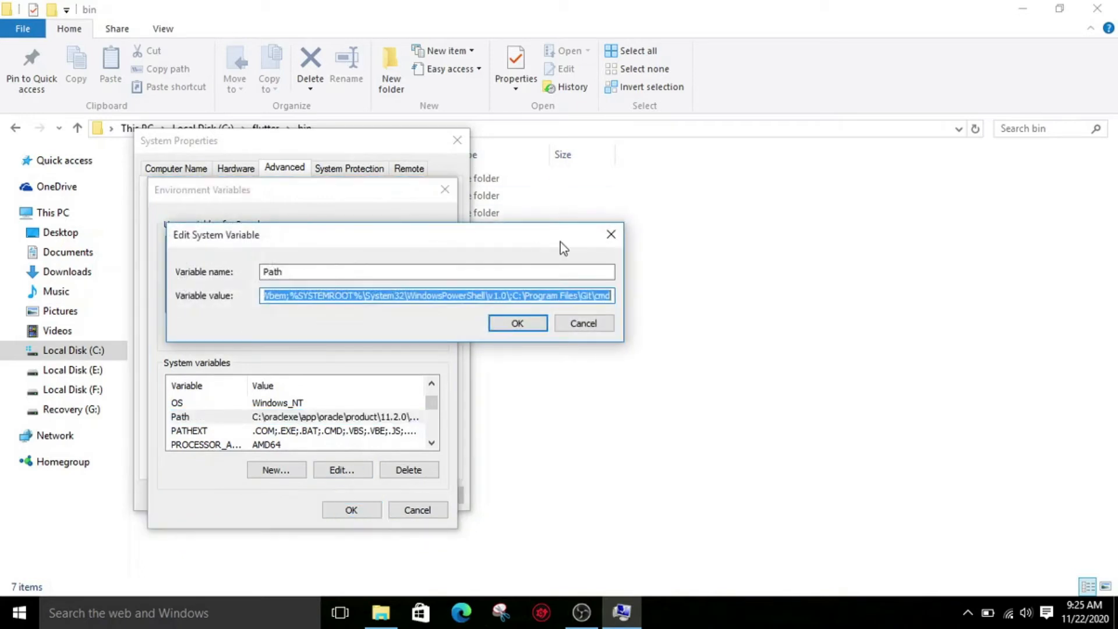
{"action": "key", "text": "End"}
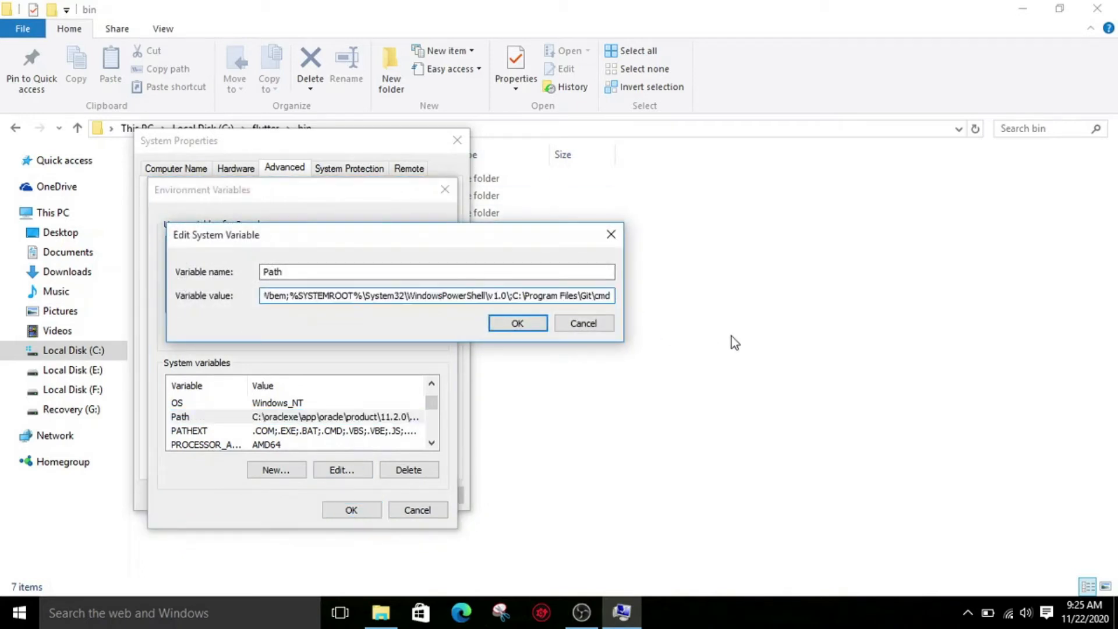
{"action": "type", "text": ";"}
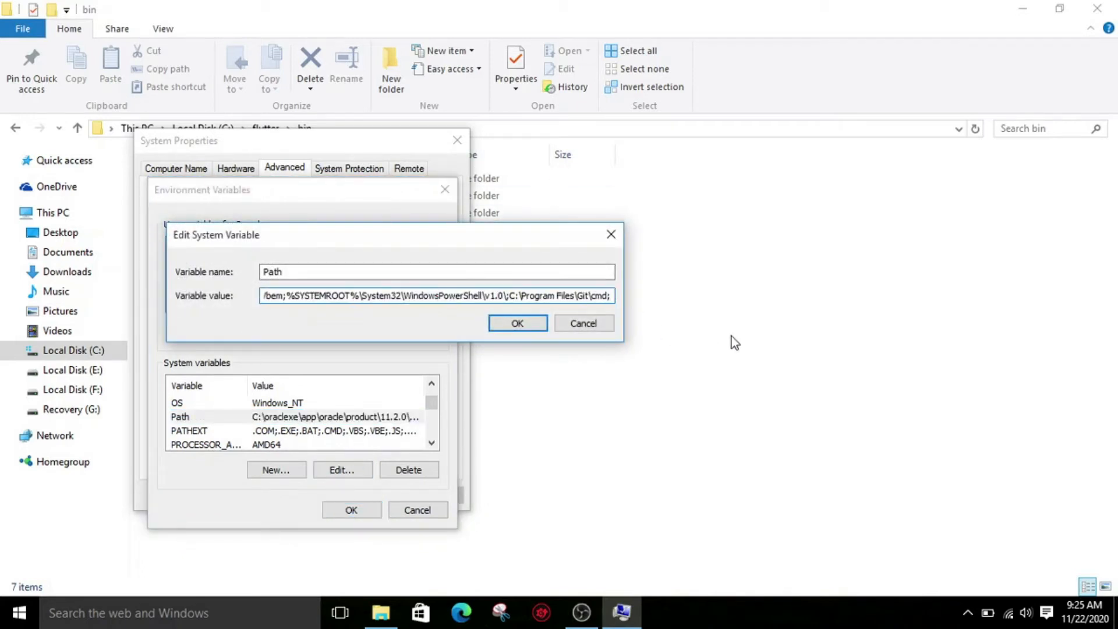
{"action": "key", "text": "ctrl+v"}
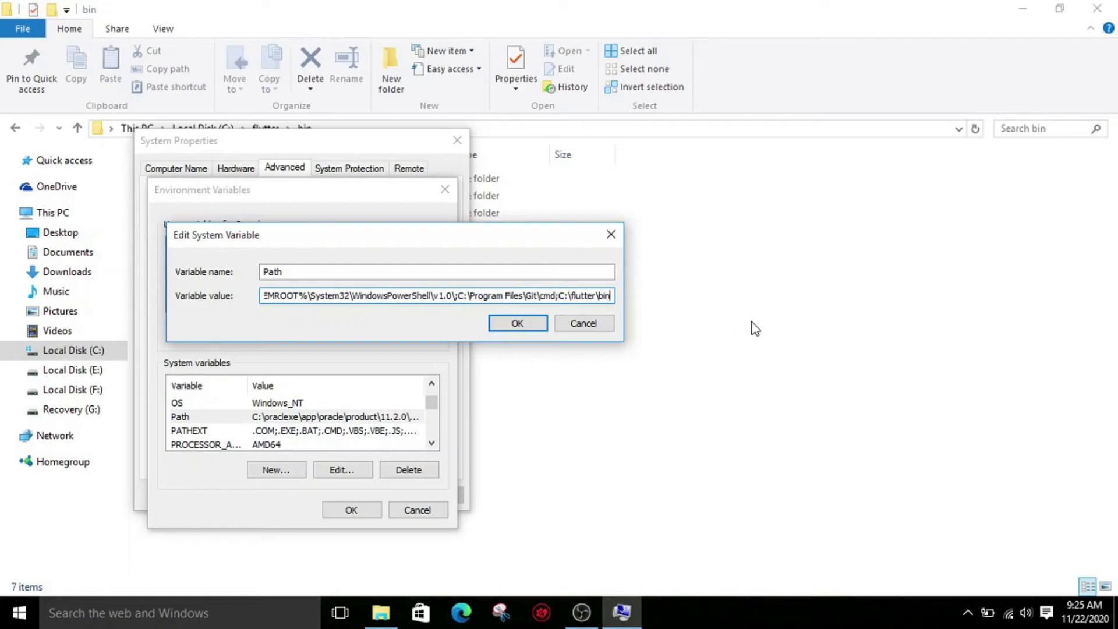
{"action": "left_click", "coordinate": [512, 323]}
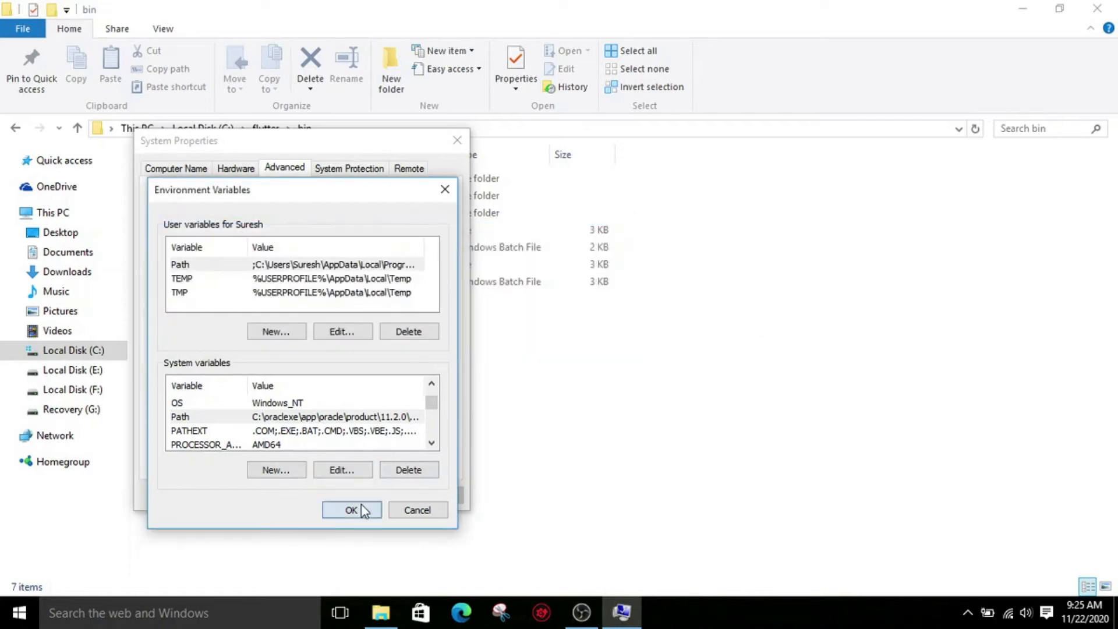
{"action": "left_click", "coordinate": [358, 510]}
{"action": "left_click", "coordinate": [309, 495]}
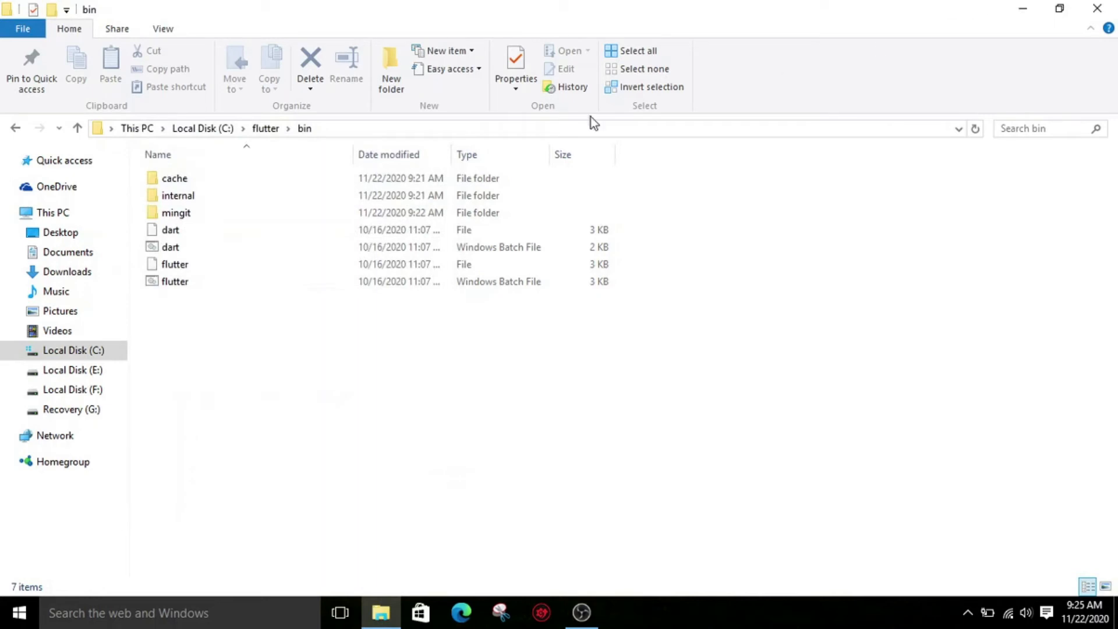
- Start the android-studio-ide-201.6858069-windows installer from F:\Downloads and exclude the Android Virtual Device component
{"action": "left_click", "coordinate": [81, 390]}
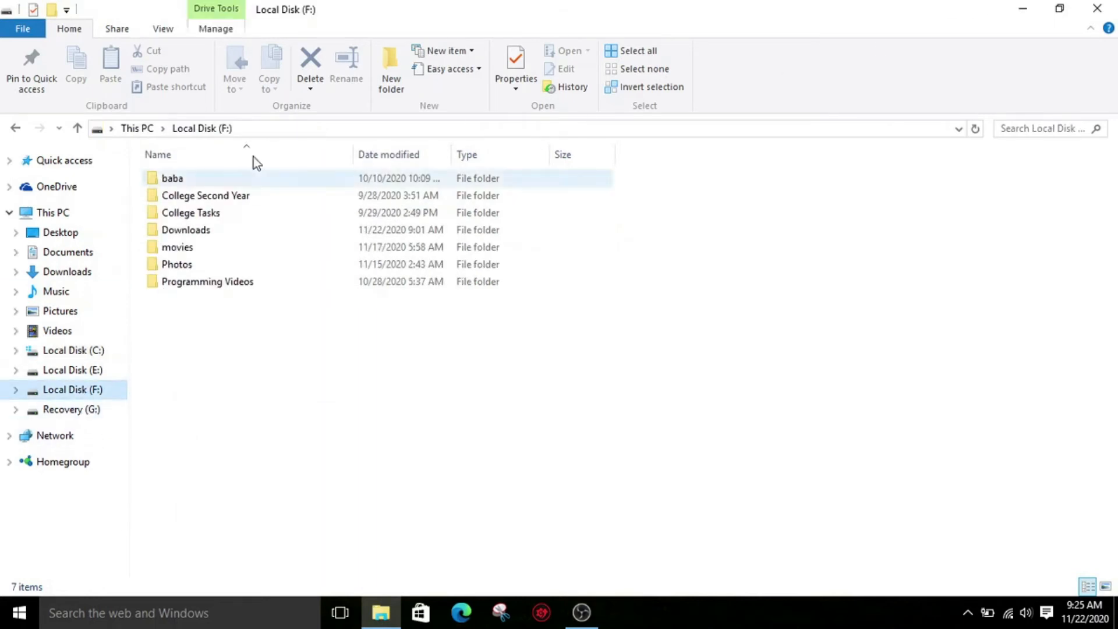
{"action": "double_click", "coordinate": [213, 230]}
{"action": "double_click", "coordinate": [234, 255]}
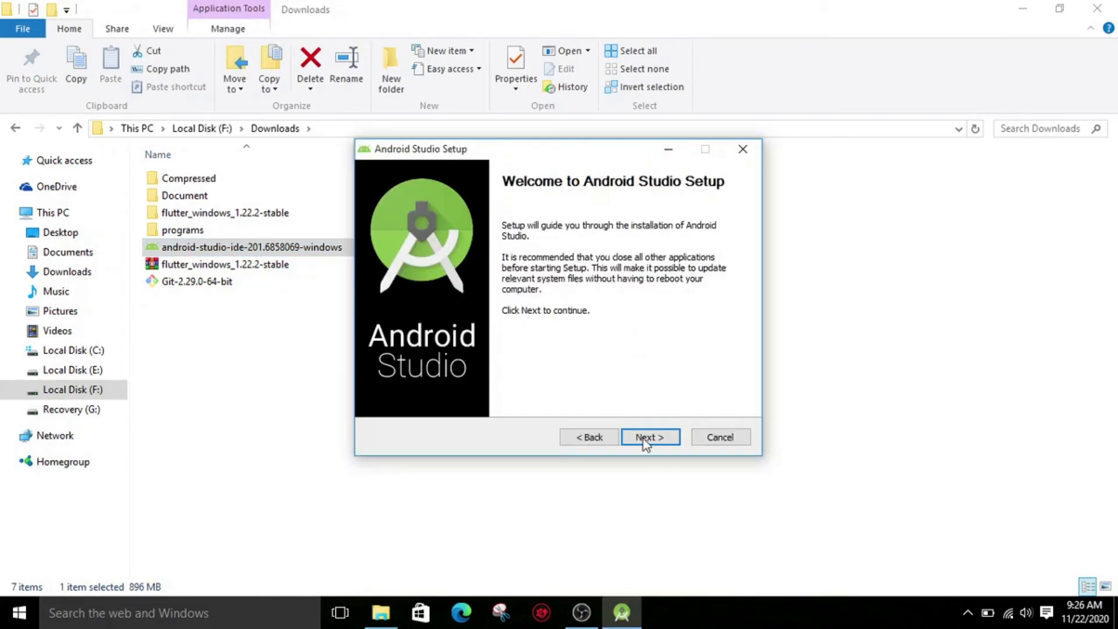
{"action": "left_click", "coordinate": [647, 437]}
{"action": "left_click", "coordinate": [653, 440]}
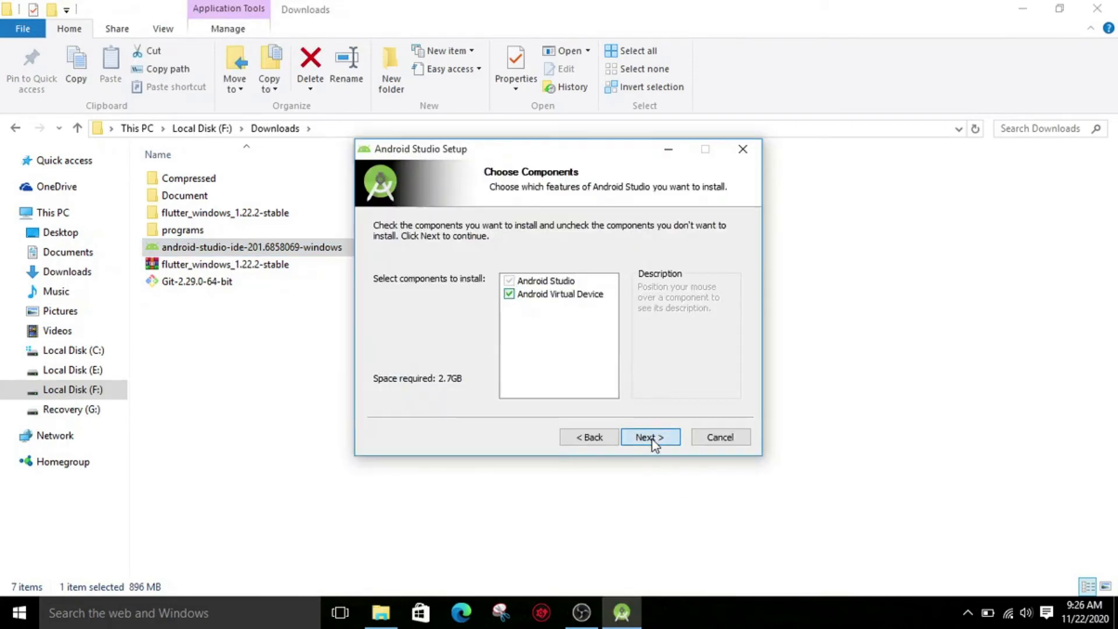
{"action": "left_click", "coordinate": [510, 294]}
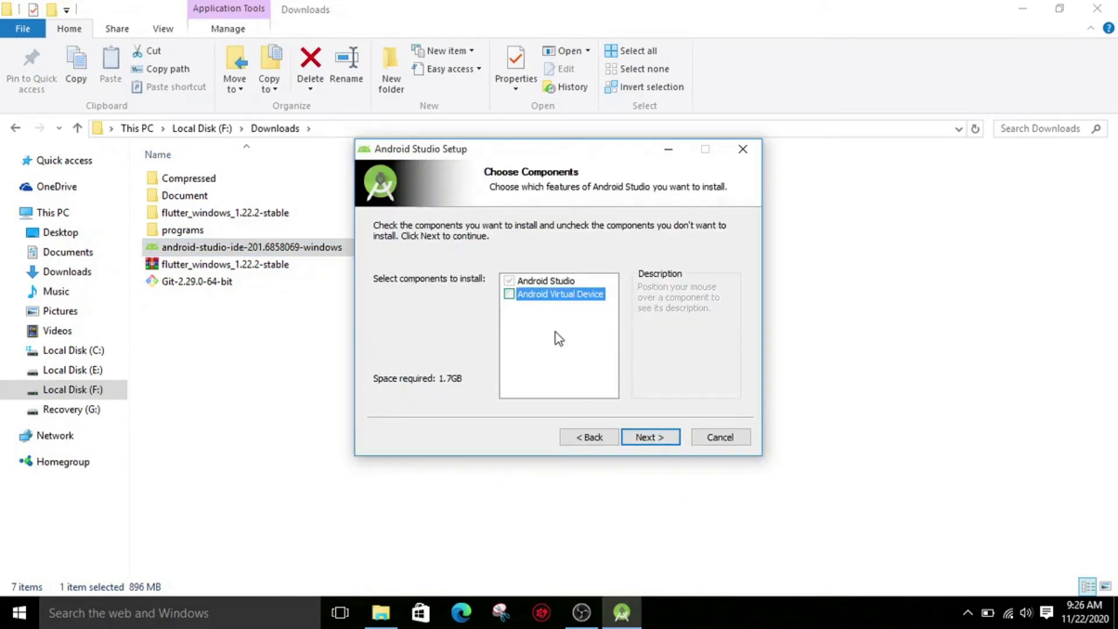
{"action": "left_click", "coordinate": [649, 435]}
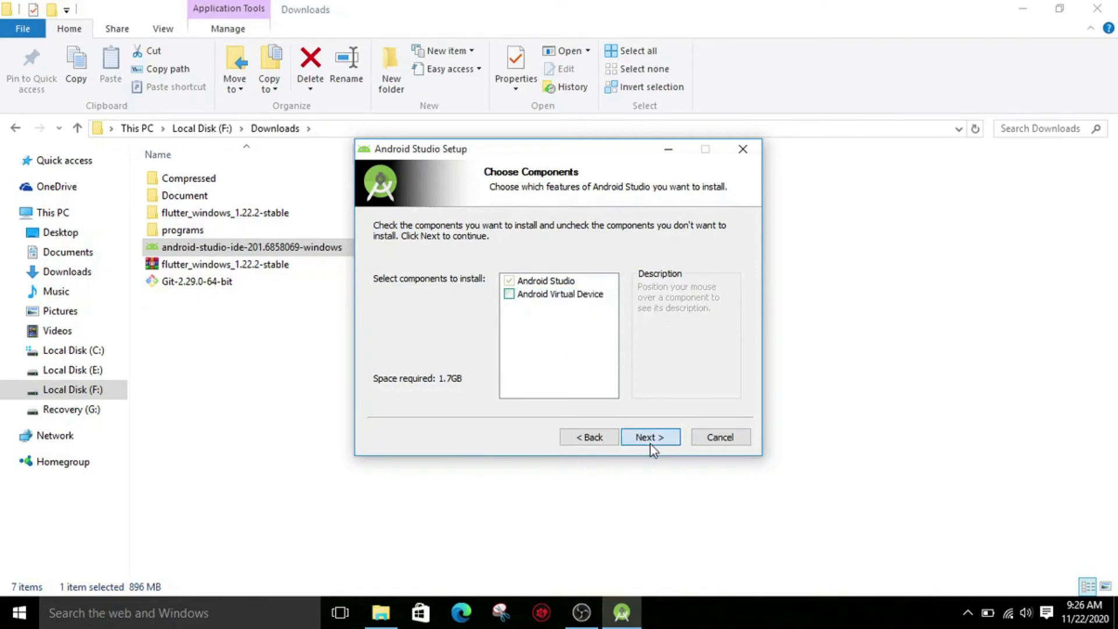
- Install Android Studio with the remaining default settings, finish setup with Start Android Studio enabled, and close File Explorer
{"action": "left_click", "coordinate": [653, 437]}
{"action": "left_click", "coordinate": [655, 442]}
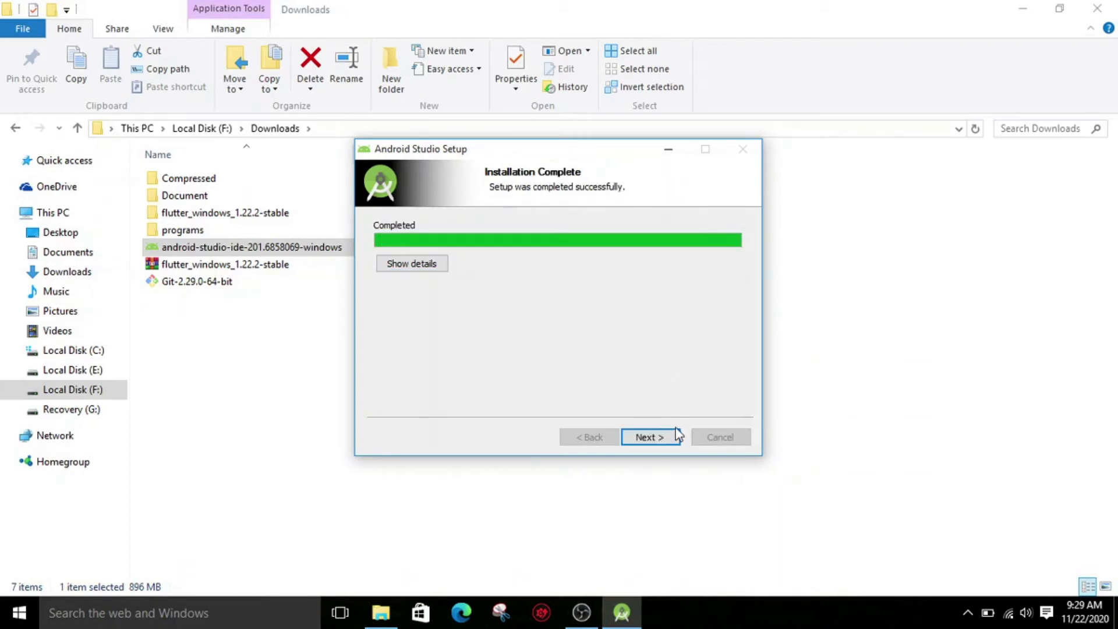
{"action": "left_click", "coordinate": [649, 437]}
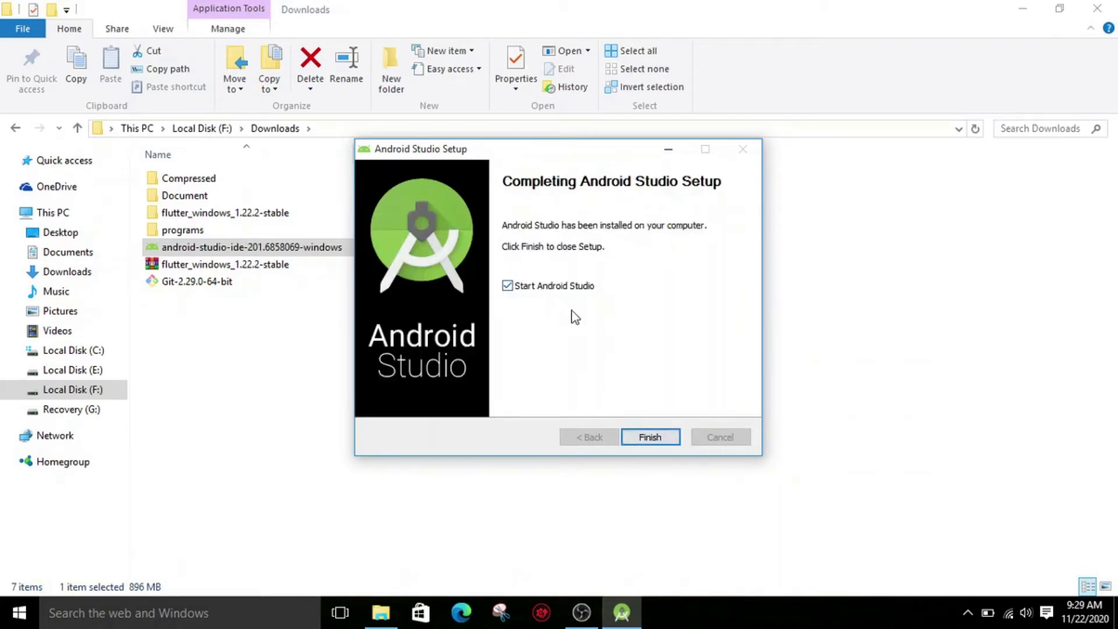
{"action": "left_click", "coordinate": [650, 437]}
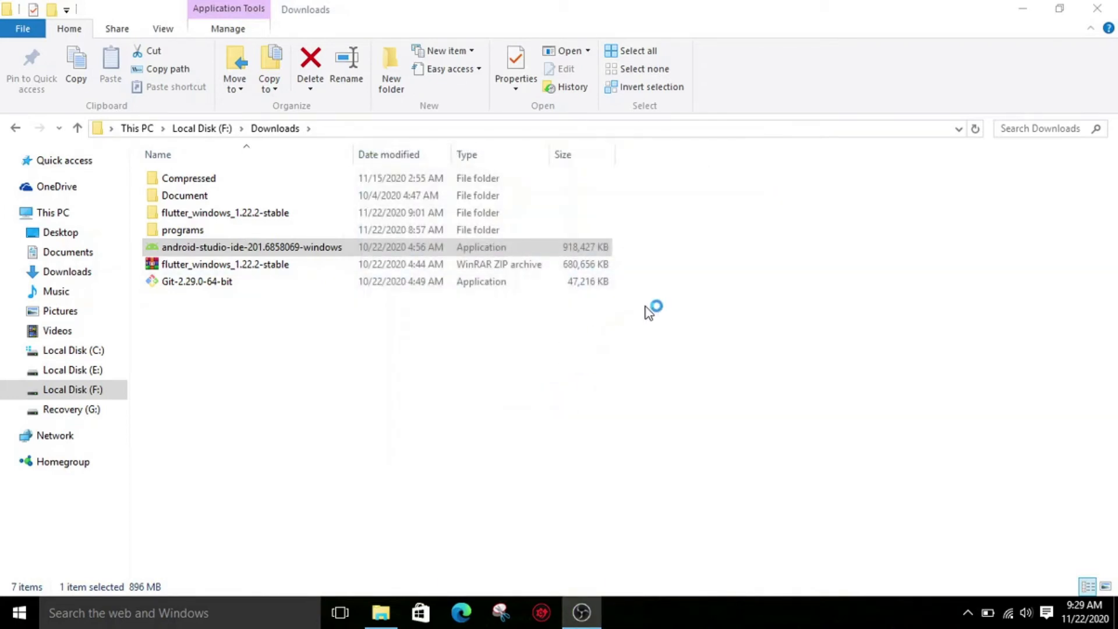
{"action": "left_click", "coordinate": [1105, 5]}
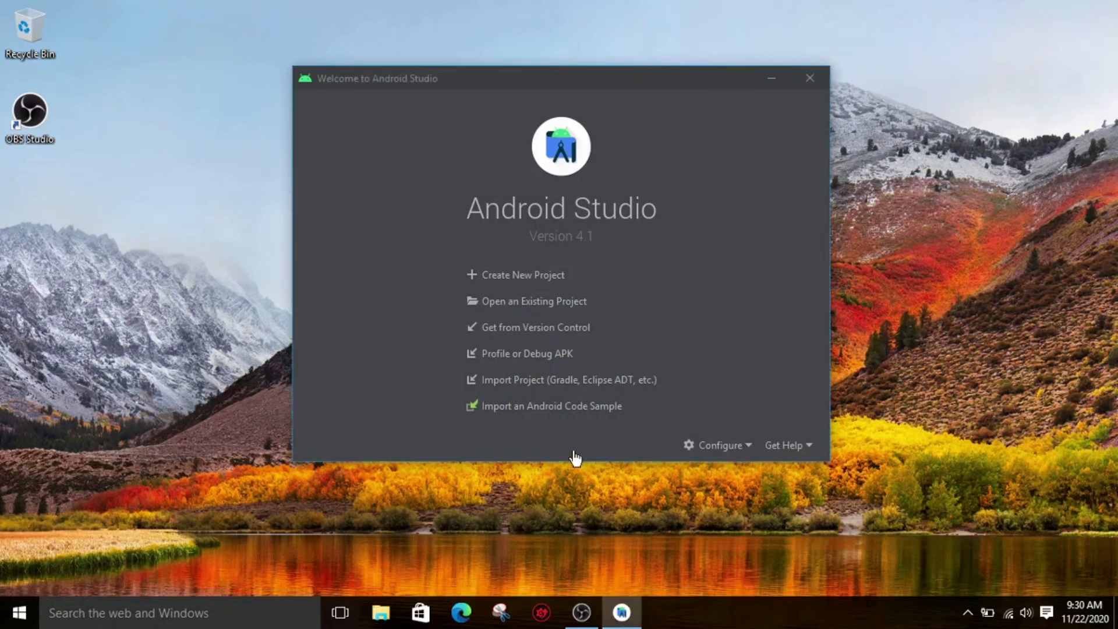
- Open the Plugins settings from the Android Studio welcome window and search the Marketplace for "flutter"
{"action": "left_click", "coordinate": [693, 445]}
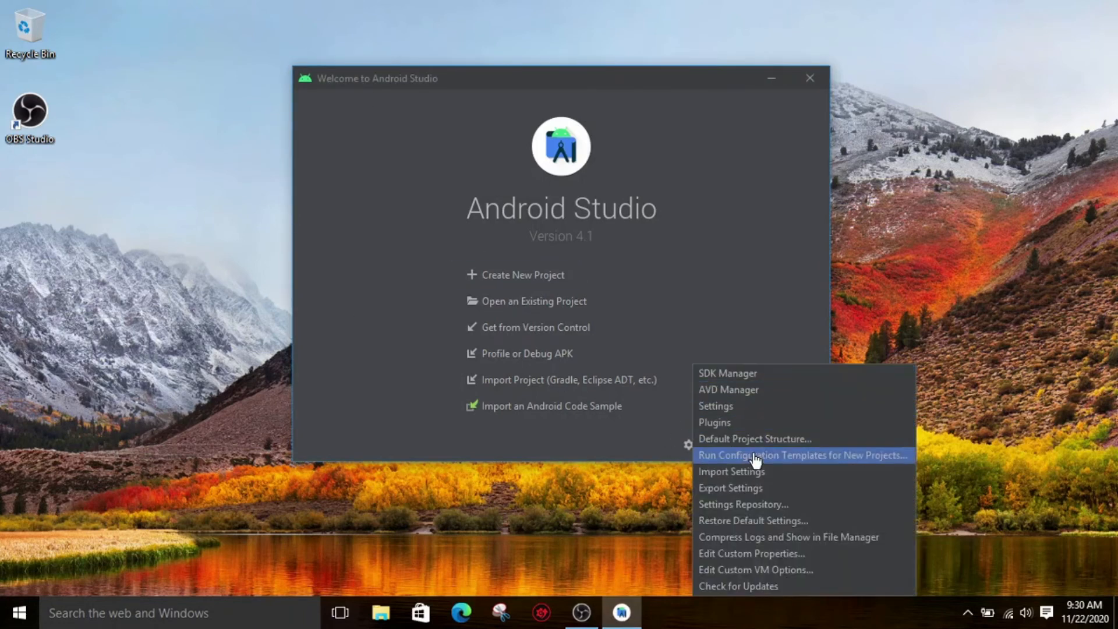
{"action": "left_click", "coordinate": [736, 411]}
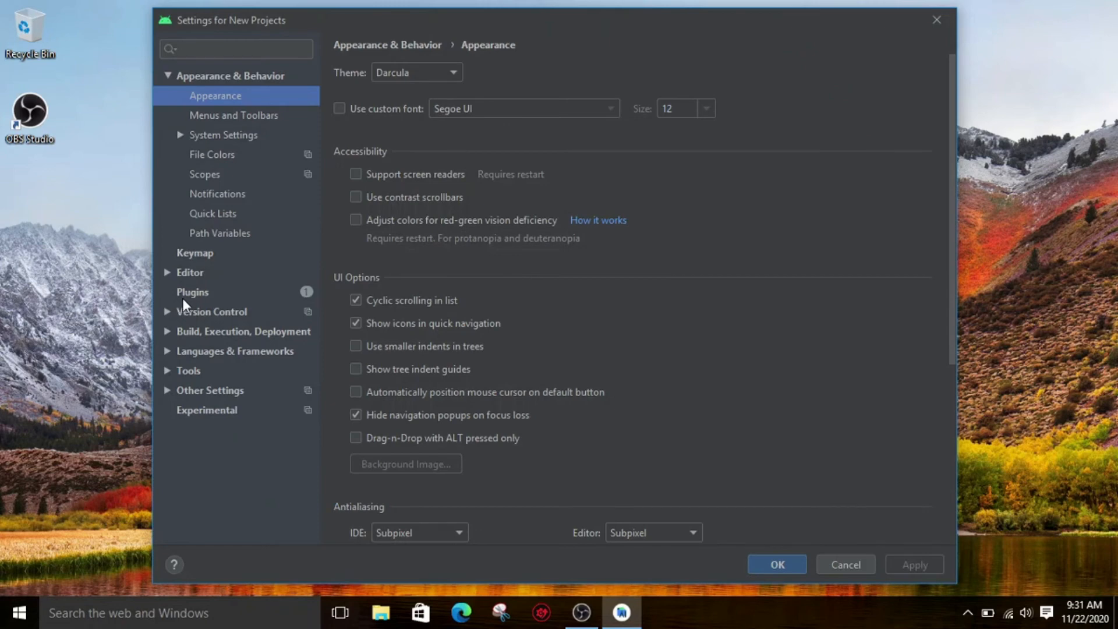
{"action": "left_click", "coordinate": [191, 295]}
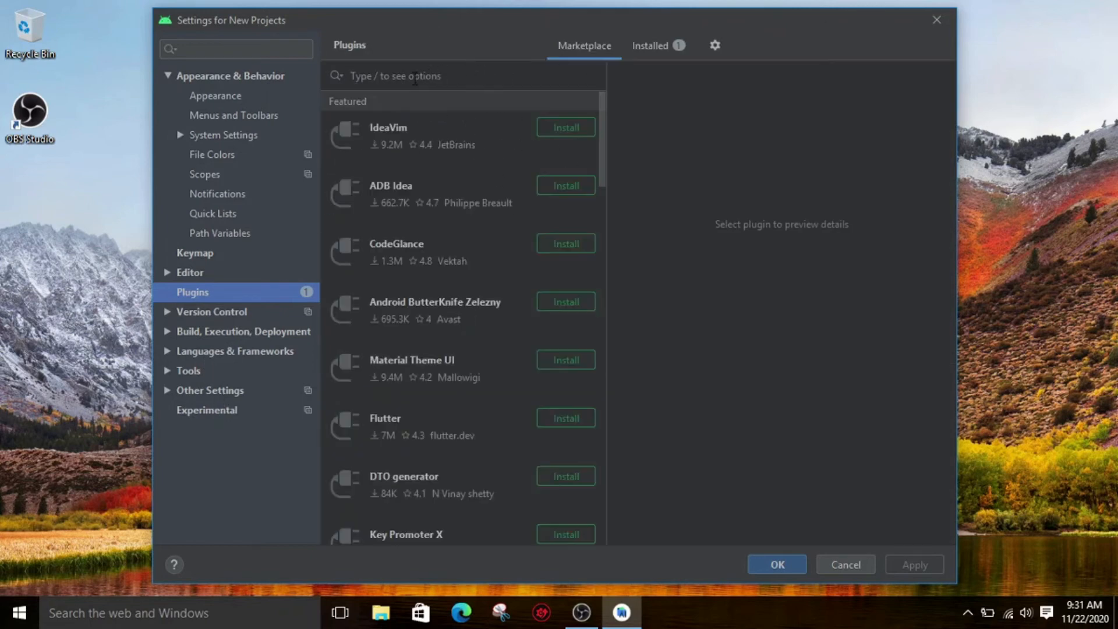
{"action": "type", "text": "flutter"}
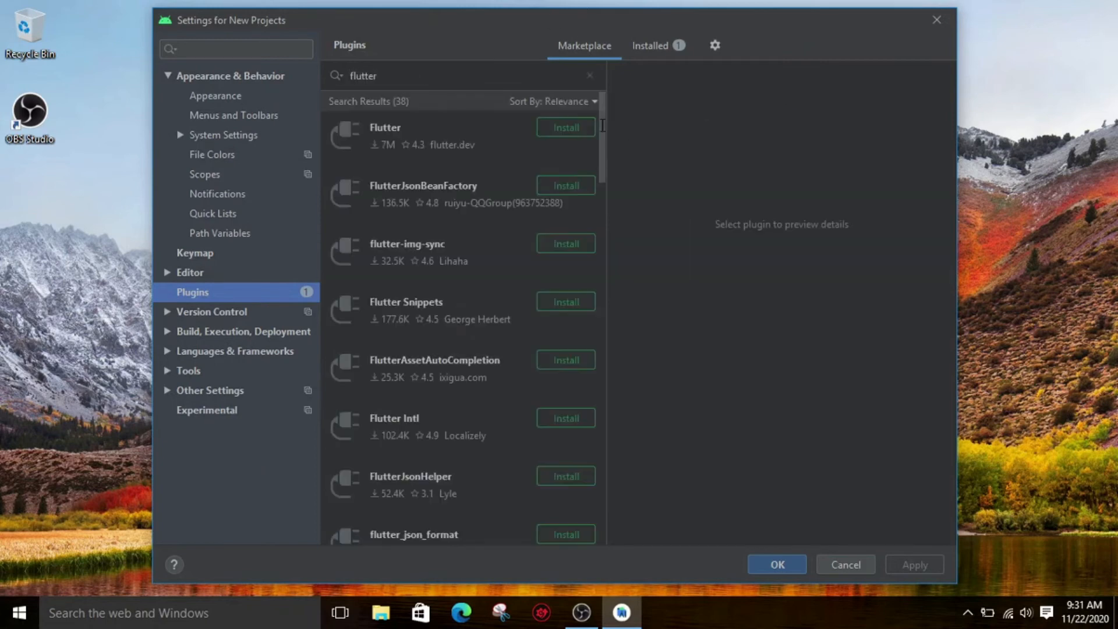
- Install the Flutter plugin together with the required Dart plugin, accepting the third-party privacy note, and restart Android Studio
{"action": "left_click", "coordinate": [568, 128]}
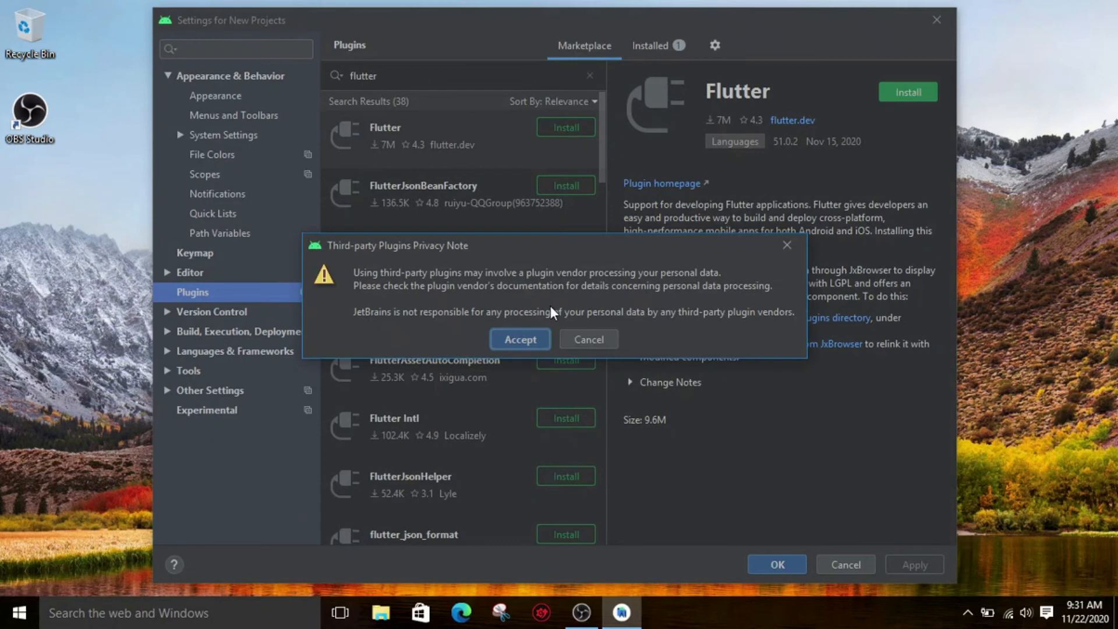
{"action": "left_click", "coordinate": [520, 340]}
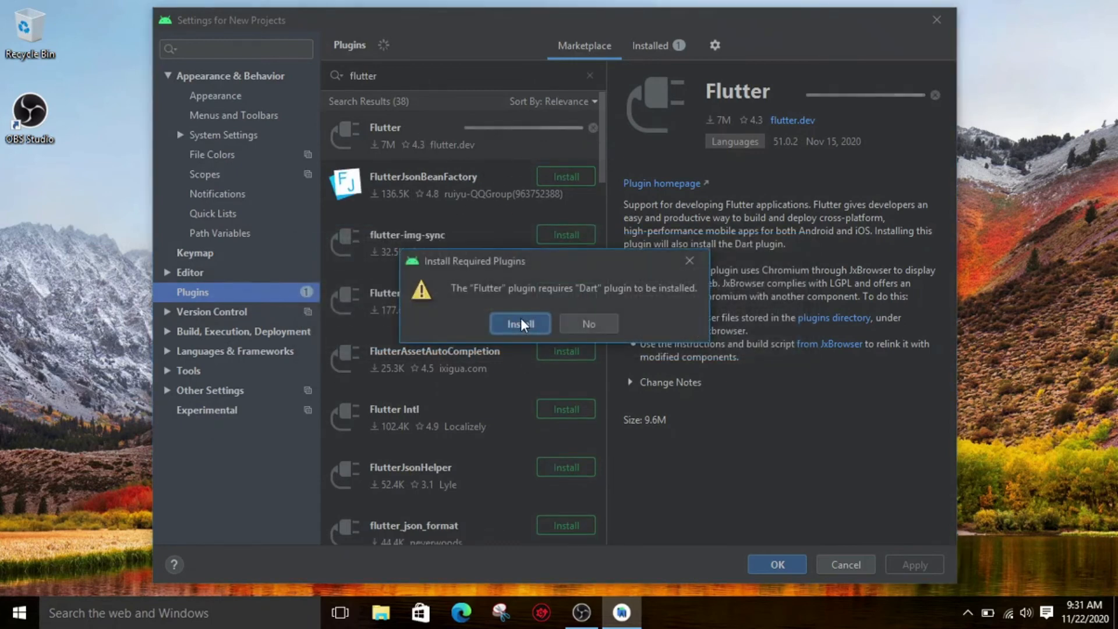
{"action": "left_click", "coordinate": [519, 323]}
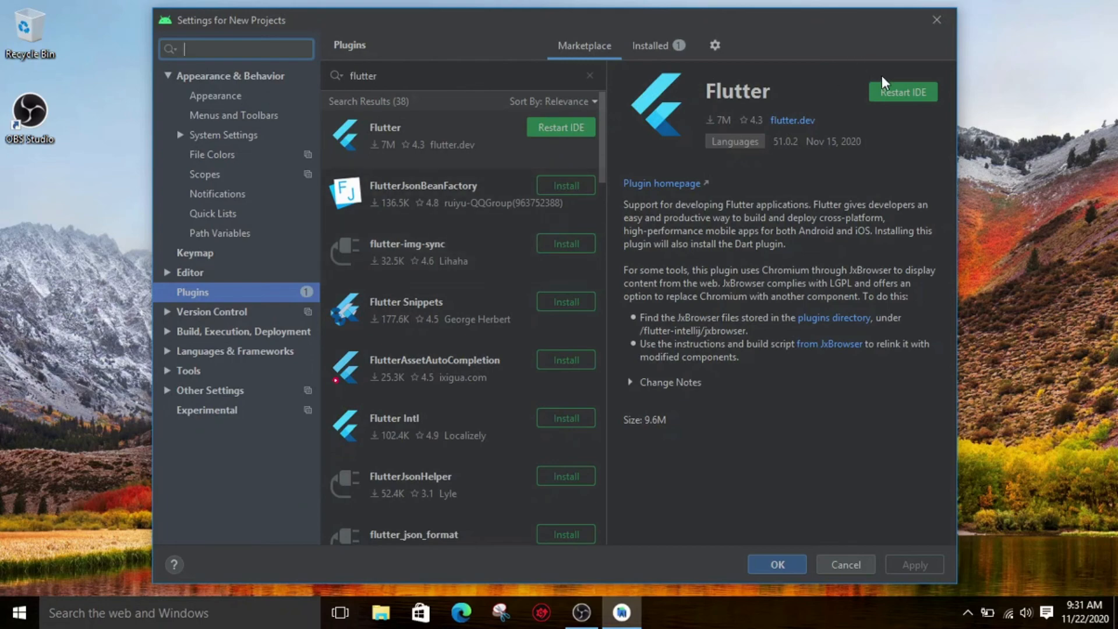
{"action": "left_click", "coordinate": [900, 90]}
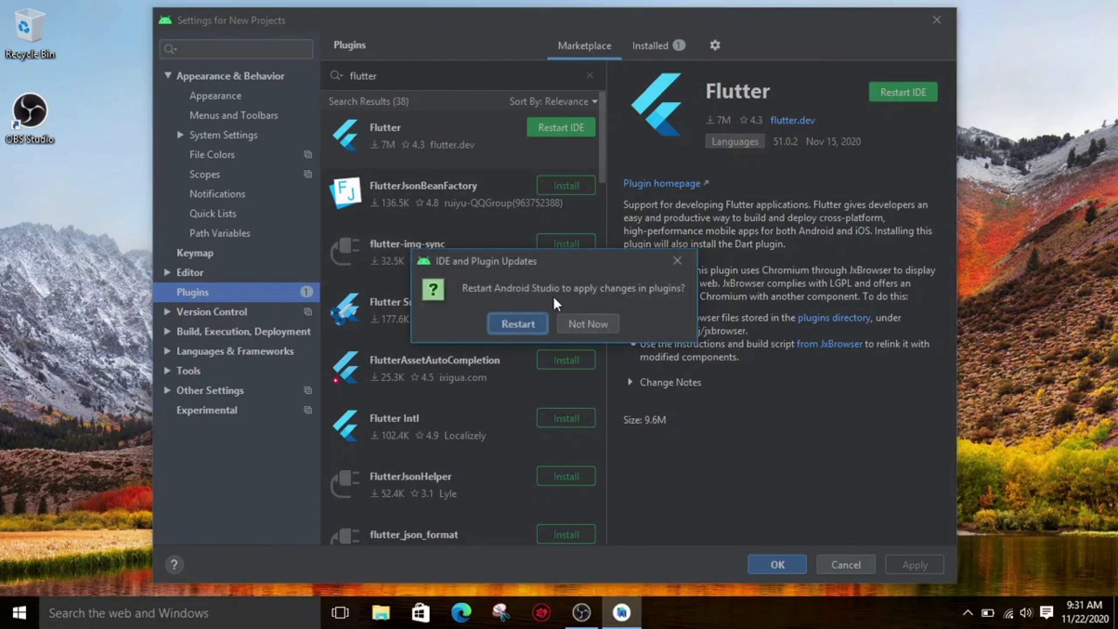
{"action": "left_click", "coordinate": [518, 324]}
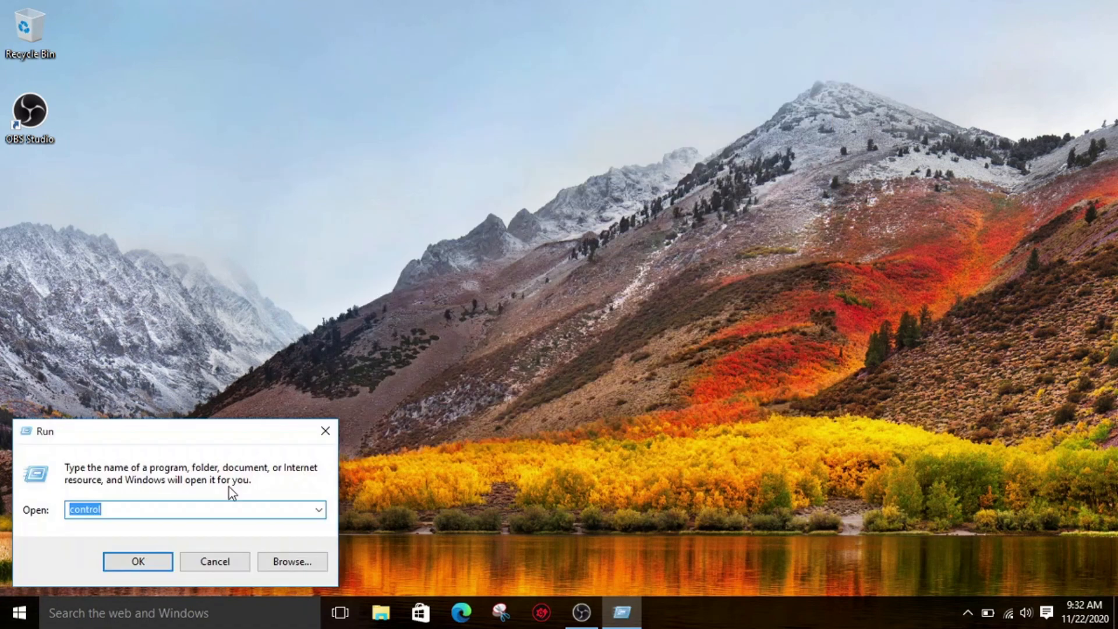
- Launch a Command Prompt by running cmd and move its window slightly higher on the desktop
{"action": "type", "text": "cmd"}
{"action": "key", "text": "Return"}
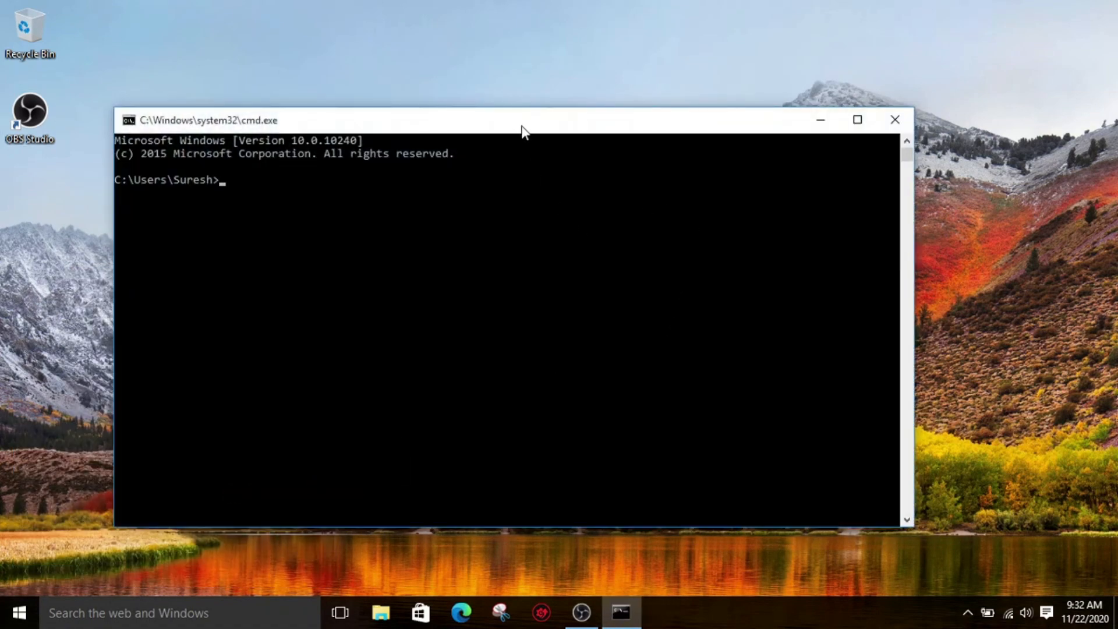
{"action": "left_click_drag", "start_coordinate": [522, 130], "coordinate": [509, 105]}
{"action": "left_click", "coordinate": [512, 178]}
- Run the flutter command in the Command Prompt and look through its output to check the installation
{"action": "type", "text": "flutter --vesrio"}
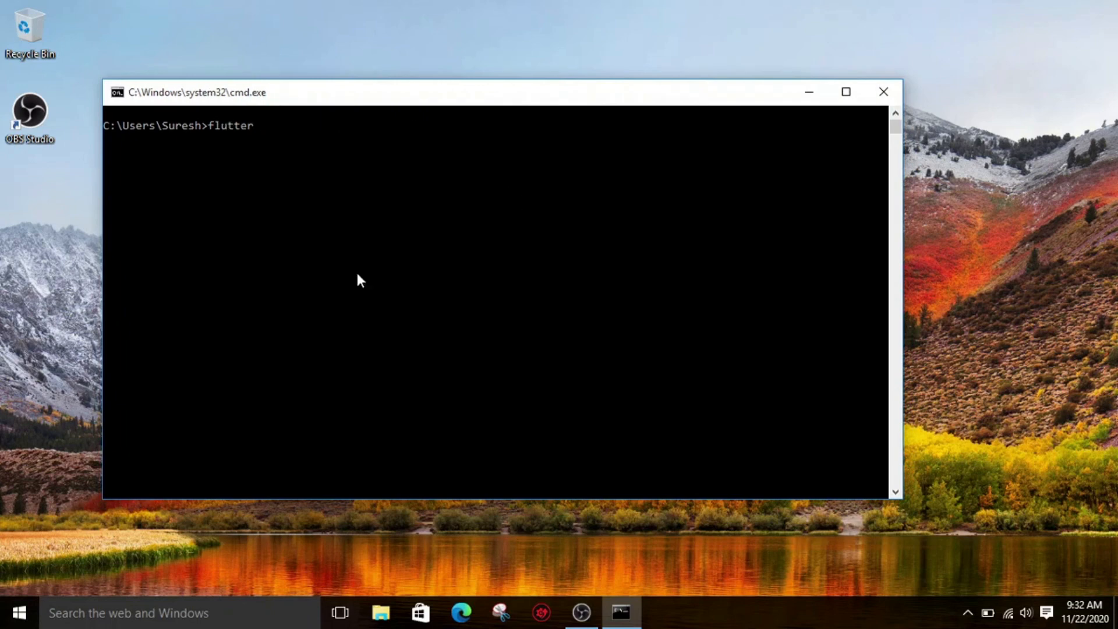
{"action": "key", "text": "BackSpace"}
{"action": "key", "text": "BackSpace"}
{"action": "key", "text": "BackSpace"}
{"action": "key", "text": "BackSpace"}
{"action": "key", "text": "BackSpace"}
{"action": "key", "text": "BackSpace"}
{"action": "key", "text": "BackSpace"}
{"action": "key", "text": "BackSpace"}
{"action": "key", "text": "BackSpace"}
{"action": "key", "text": "Return"}
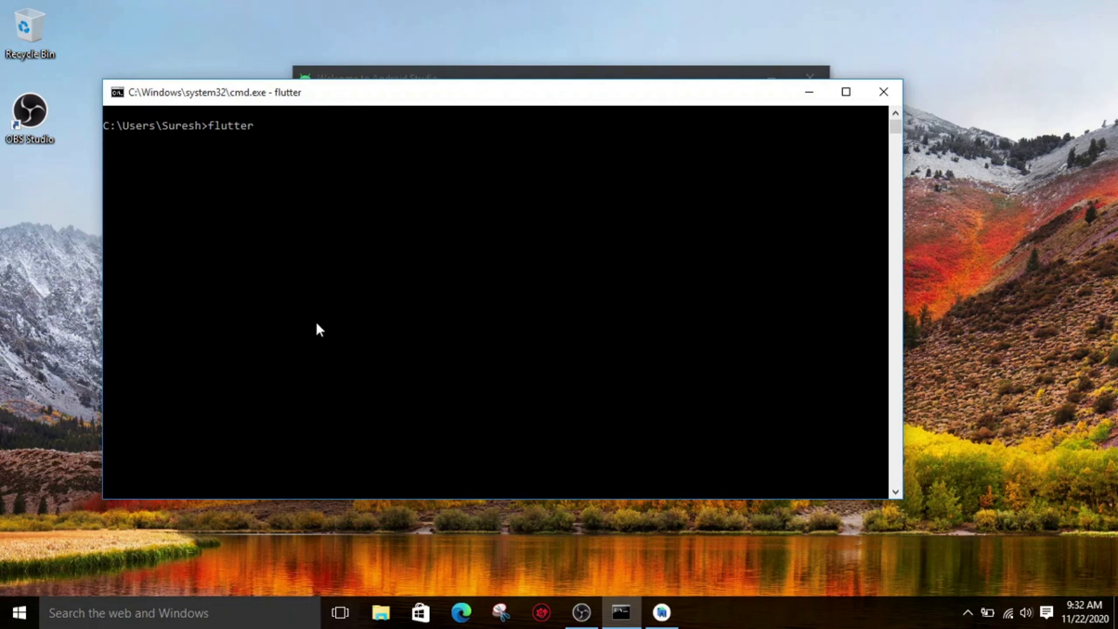
{"action": "left_click_drag", "start_coordinate": [351, 102], "coordinate": [352, 93]}
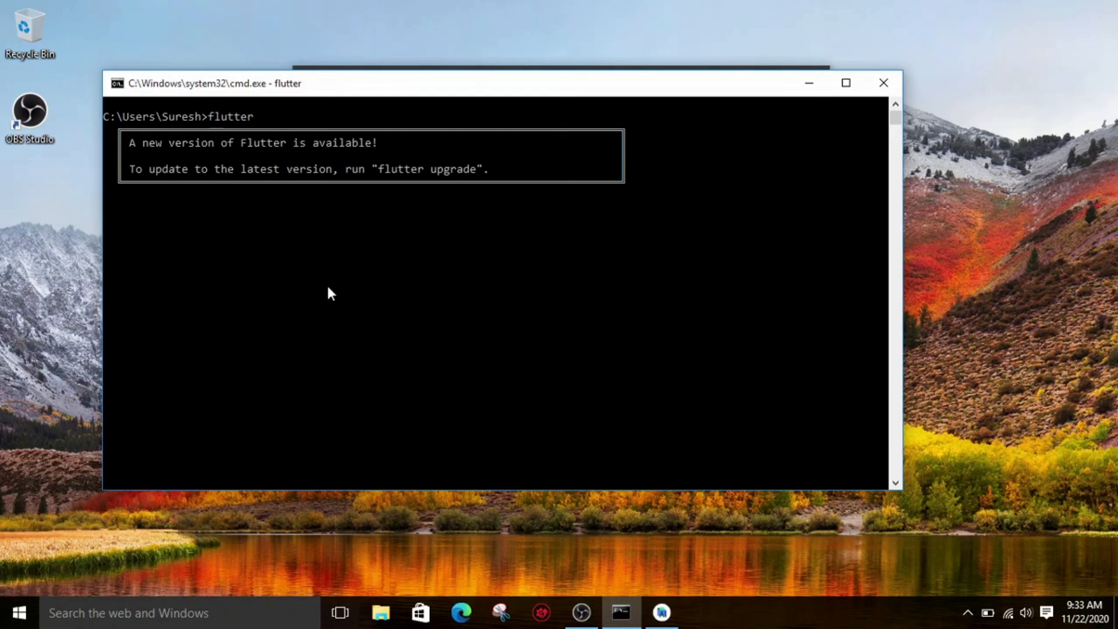
{"action": "scroll", "coordinate": [349, 329], "scroll_direction": "up", "scroll_amount": 15}
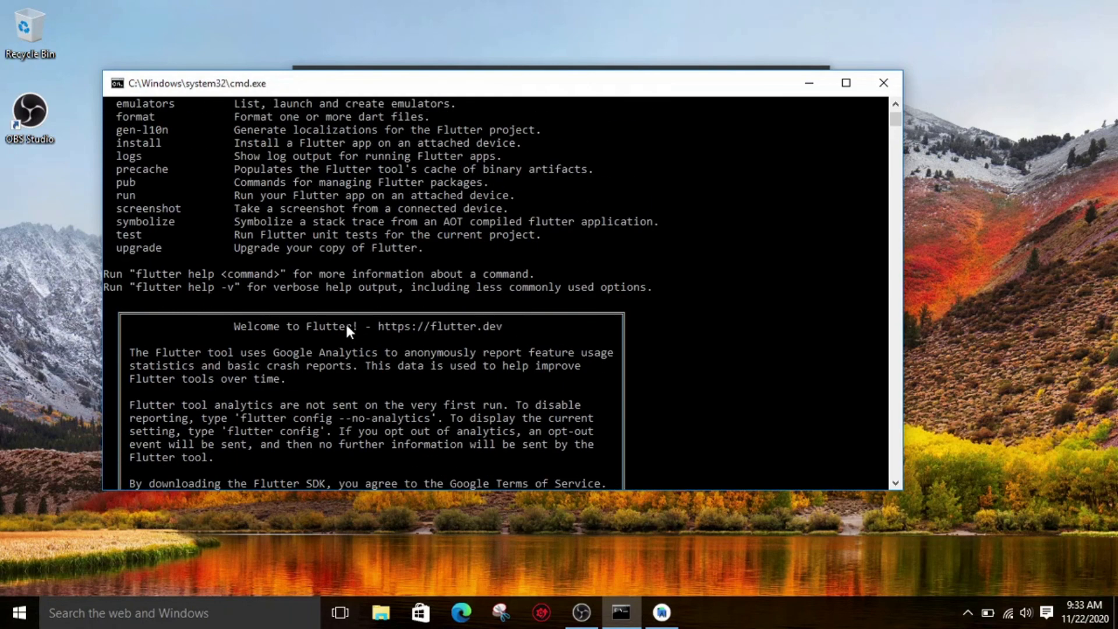
{"action": "scroll", "coordinate": [221, 280], "scroll_direction": "down", "scroll_amount": 7}
{"action": "scroll", "coordinate": [238, 300], "scroll_direction": "down", "scroll_amount": 10}
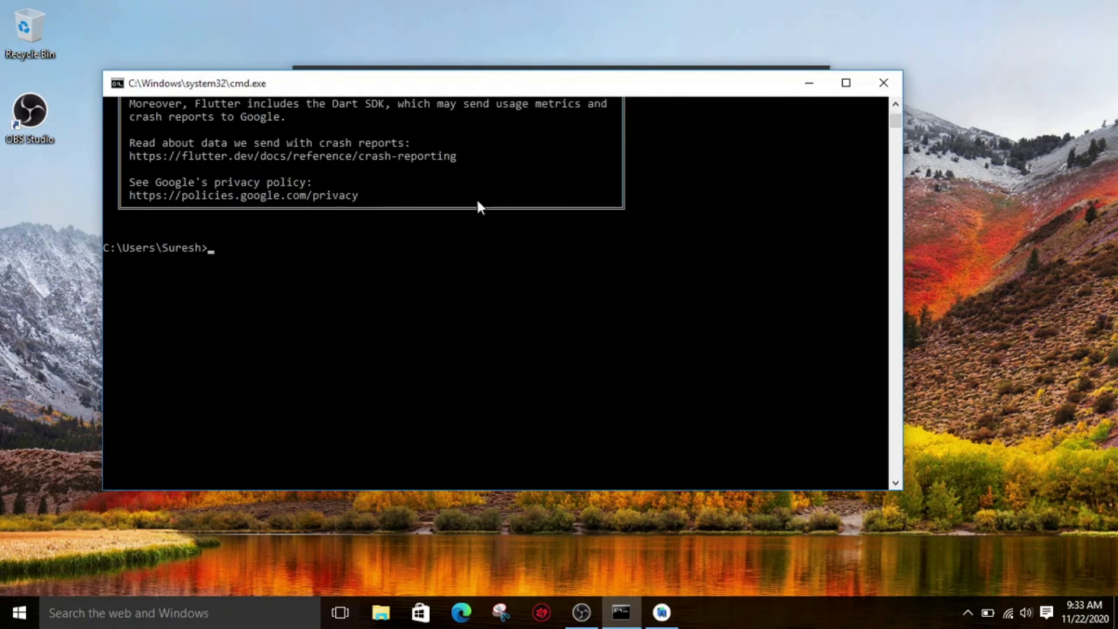
- Close the Command Prompt and the Android Studio welcome window
{"action": "left_click", "coordinate": [884, 83]}
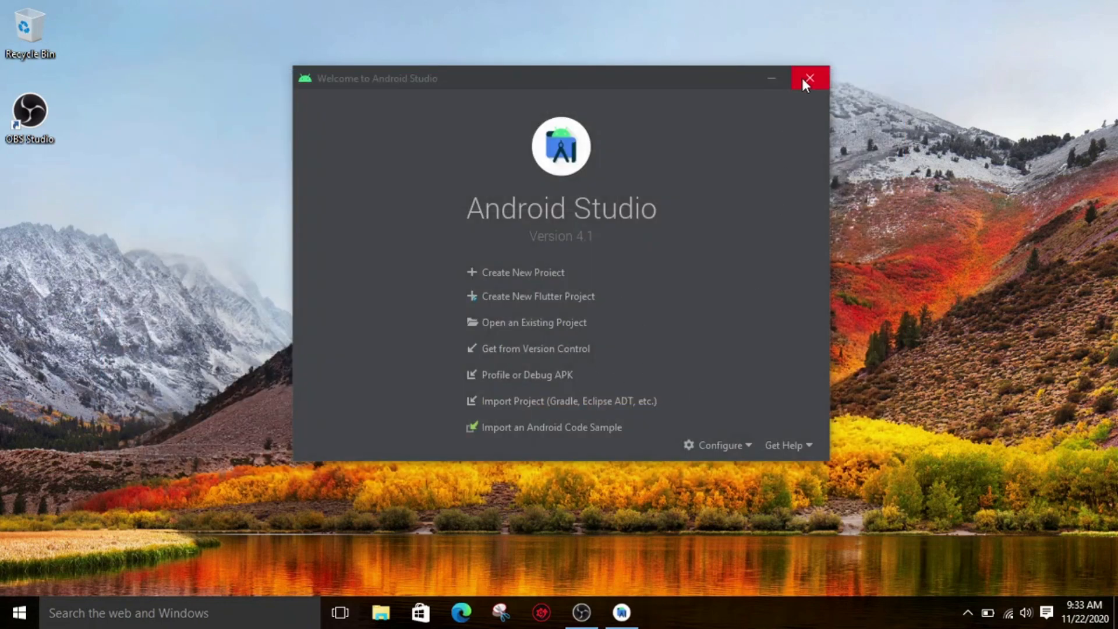
{"action": "left_click", "coordinate": [803, 78]}
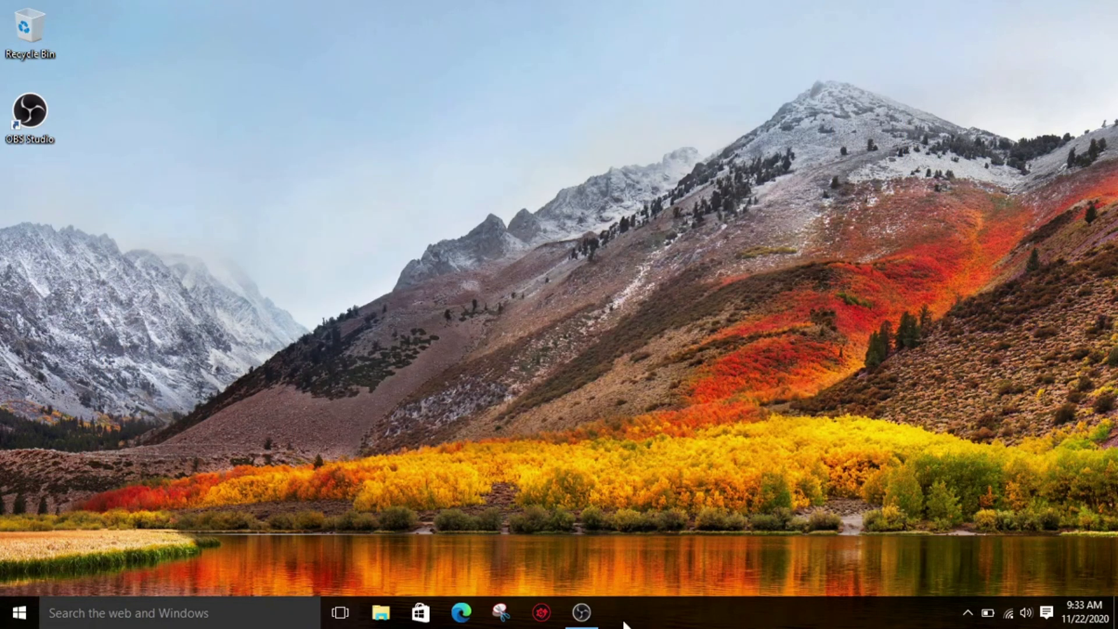
{"action": "left_click", "coordinate": [582, 613]}
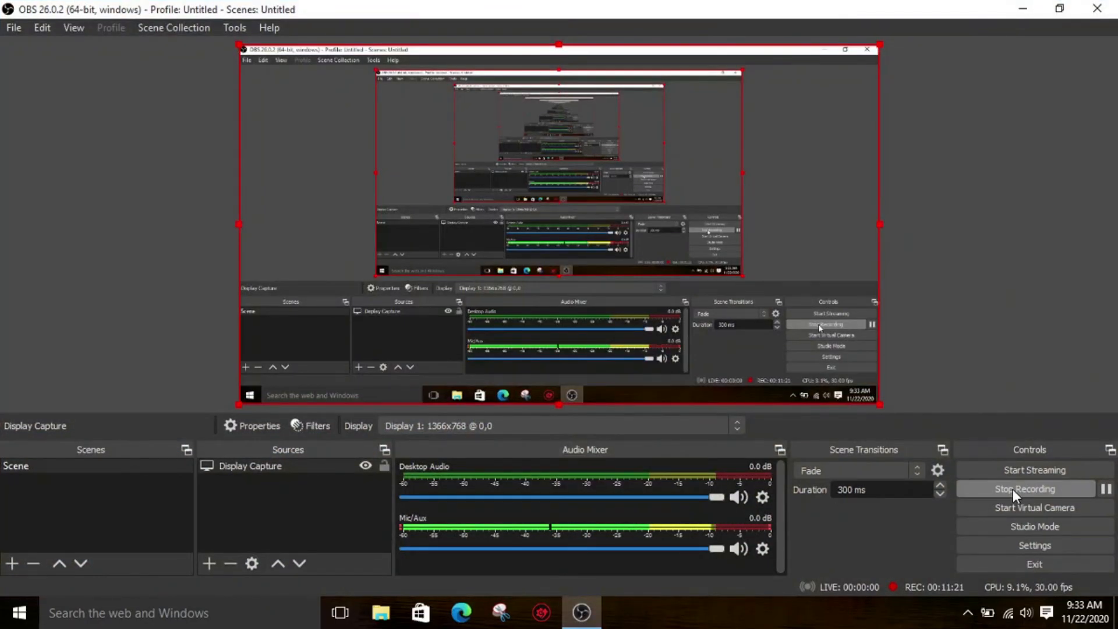